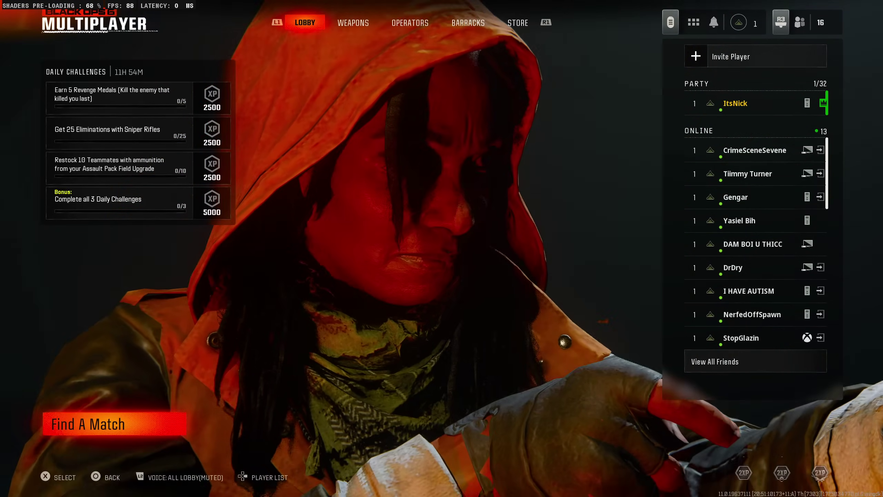
- Open the Graphics settings from the multiplayer lobby
key(Escape)
key(e)
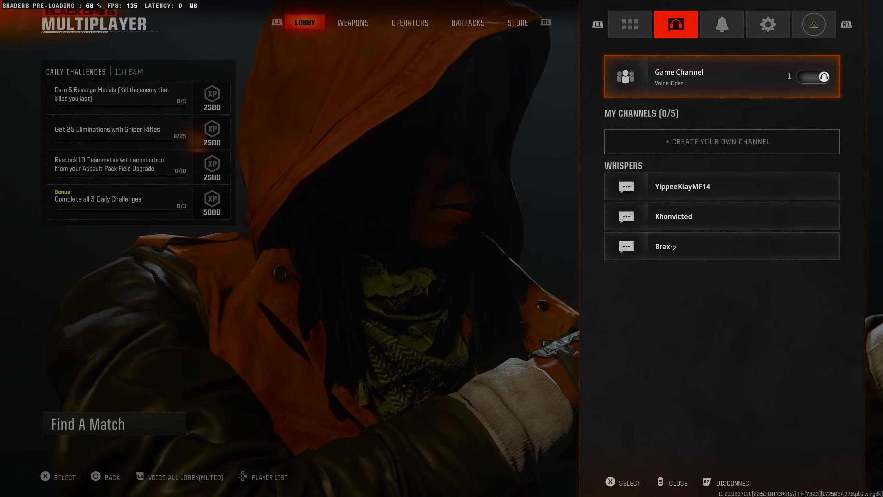
key(e)
key(e)
key(Down)
key(Down)
key(Down)
key(Down)
key(Down)
key(Down)
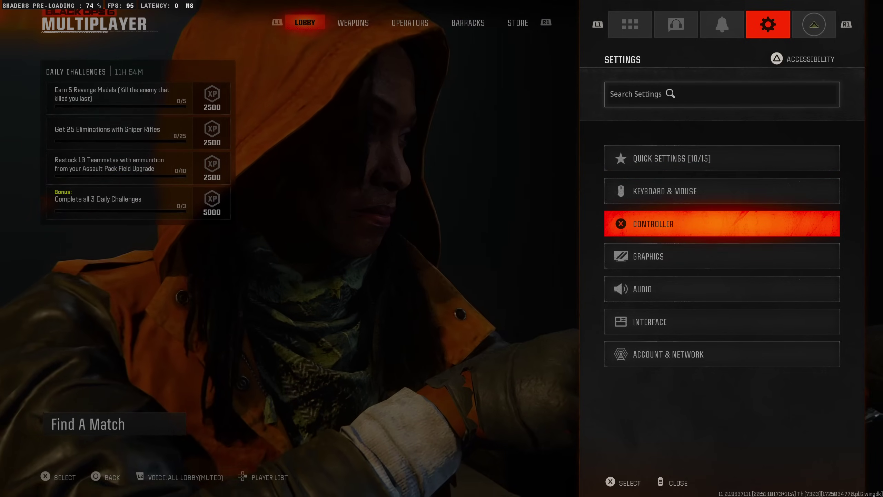
key(Up)
key(Up)
key(Up)
key(Return)
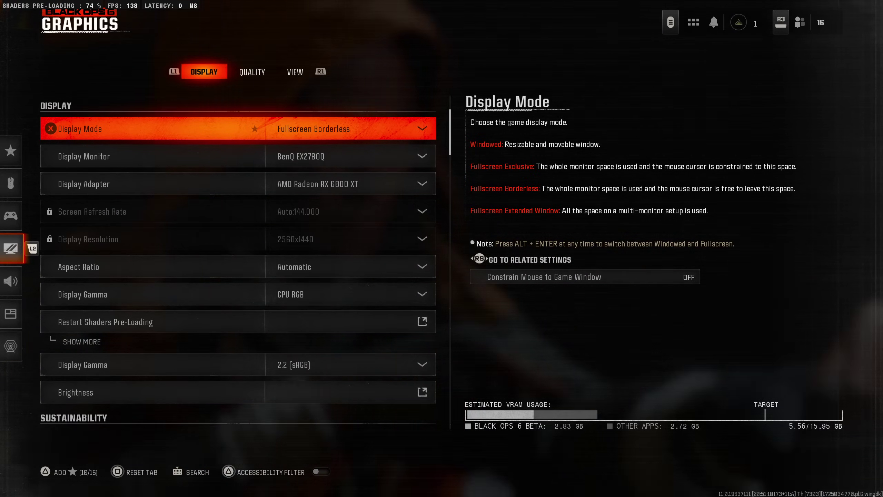
- Examine the display, sustainability and HDR options of the graphics display settings
key(Down)
key(Down)
key(Down)
key(Down)
key(Down)
key(Down)
key(Down)
key(Down)
key(Down)
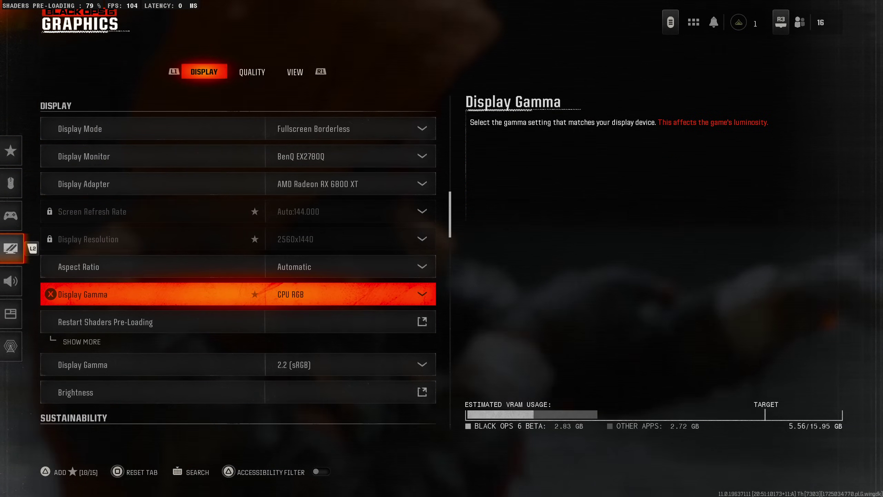
key(Down)
key(Down)
key(Down)
key(Down)
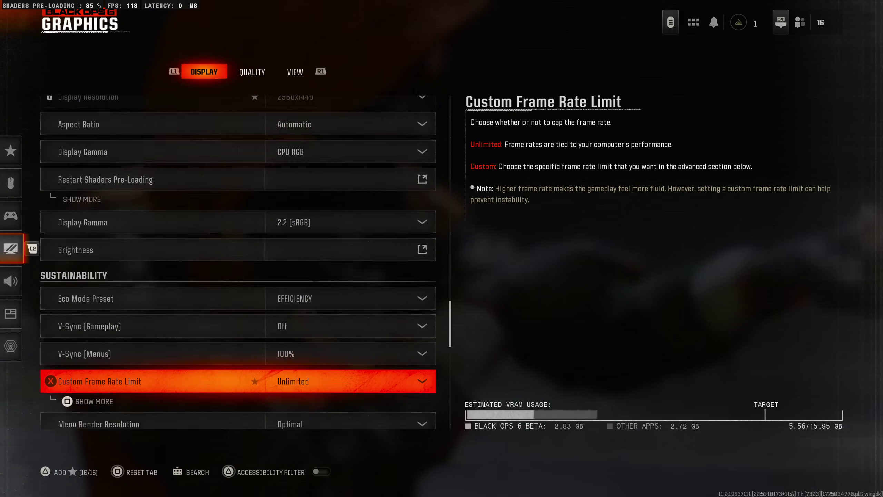
key(Up)
key(Down)
key(Down)
key(Down)
key(Down)
key(Down)
key(Down)
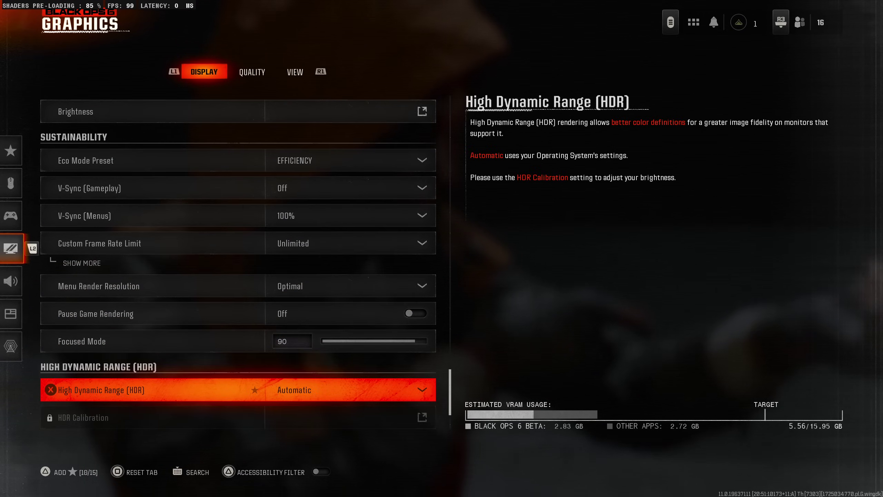
key(Down)
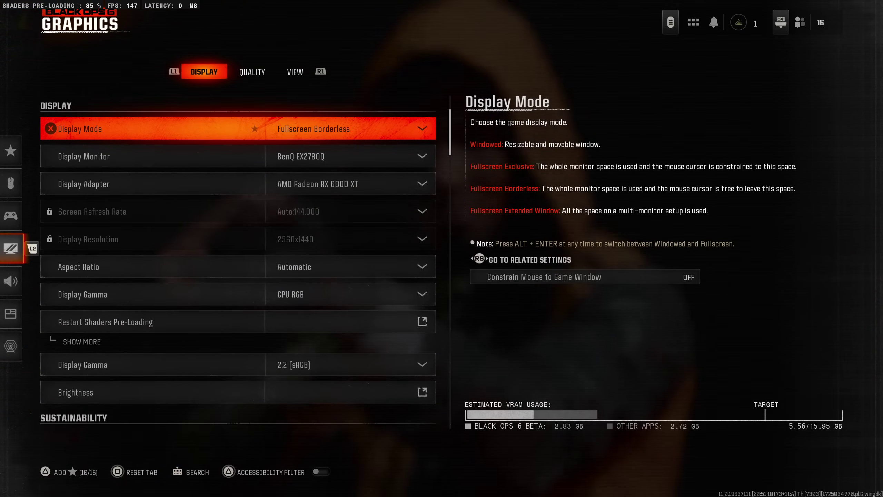
- Open the brightness calibration and try raising the brightness towards its maximum
click(76, 392)
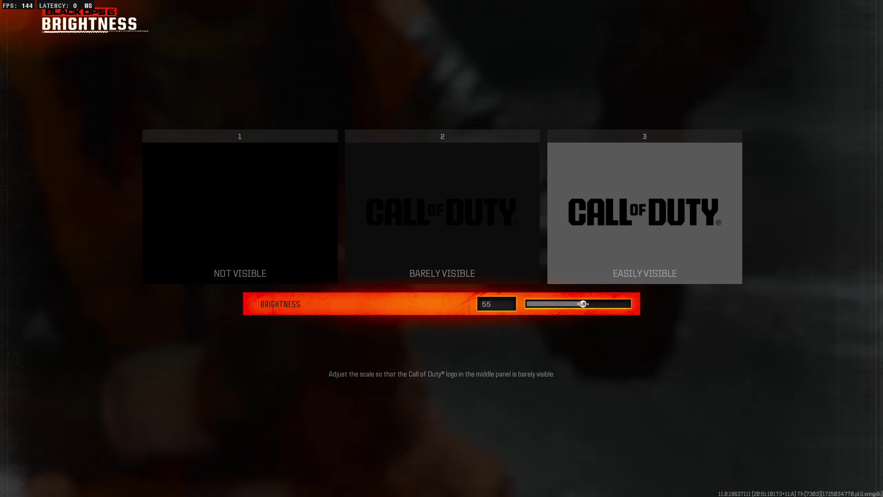
key(Right)
key(Right)
key(Right)
key(Right)
key(Right)
key(Right)
key(Right)
key(Right)
key(Right)
key(Right)
key(Right)
key(Right)
key(Right)
key(Right)
key(Right)
key(Right)
key(Right)
key(Right)
key(Right)
key(Right)
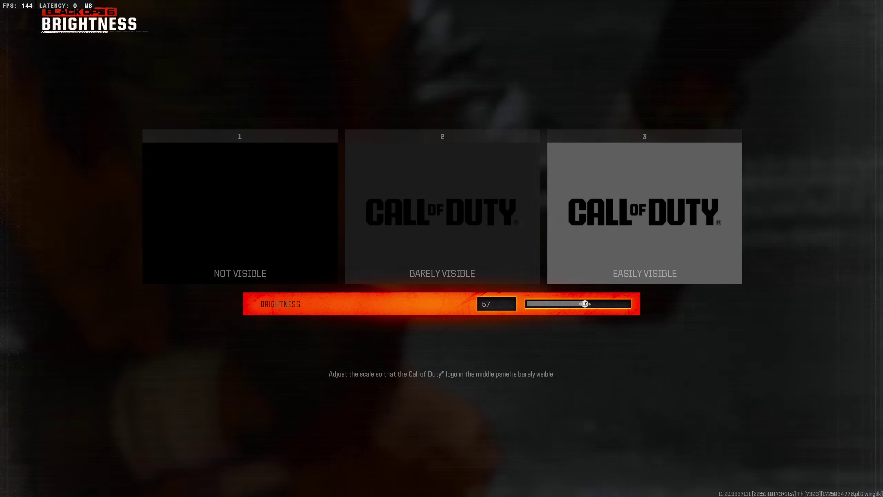
key(Right)
key(Right)
key(Right)
key(Right)
key(Right)
key(Right)
key(Right)
key(Right)
key(Right)
key(Right)
key(Right)
key(Right)
key(Right)
key(Right)
key(Right)
key(Right)
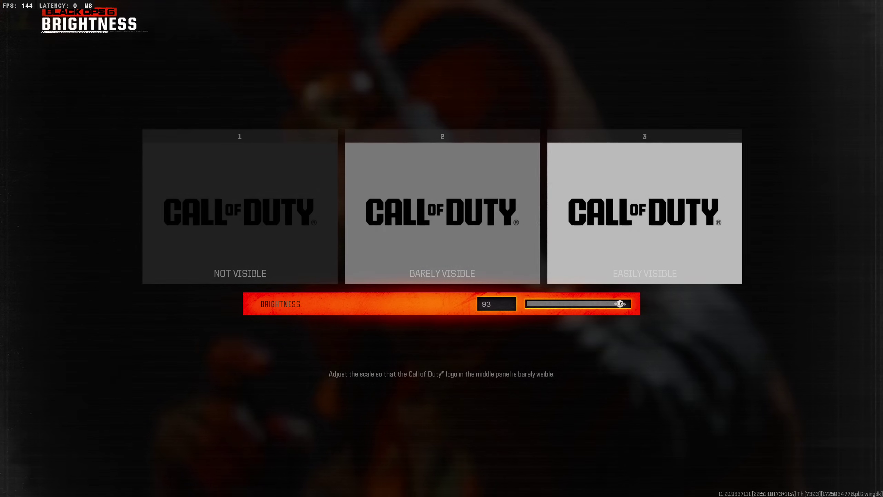
- Lower the brightness to 55 and return to the graphics settings
key(Left)
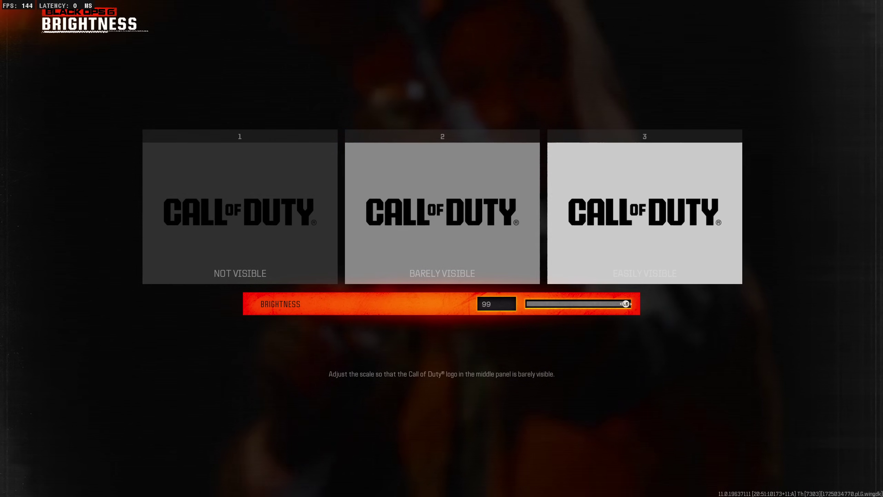
key(Left)
key(Left)
key(Left)
key(Left)
key(Left)
key(Left)
key(Left)
key(Left)
key(Left)
key(Left)
key(Left)
key(Left)
key(Left)
key(Left)
key(Left)
key(Left)
key(Left)
key(Left)
key(Left)
key(Left)
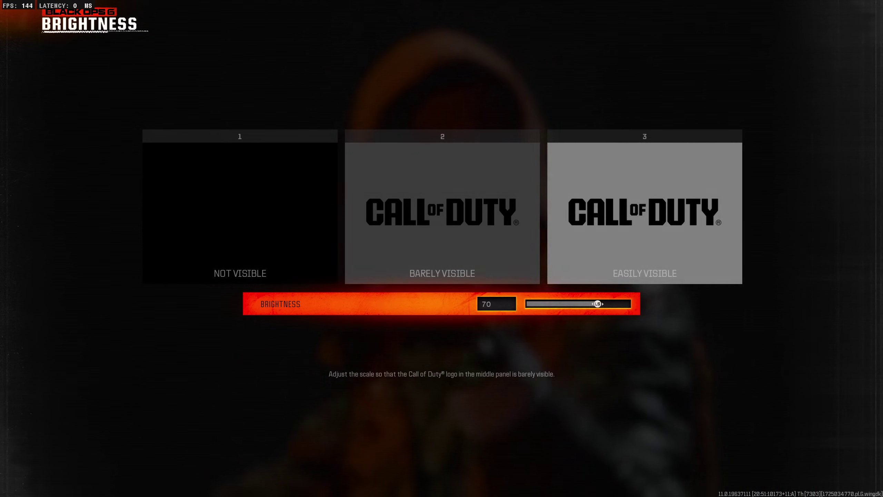
key(Left)
key(Left)
key(Left)
key(Left)
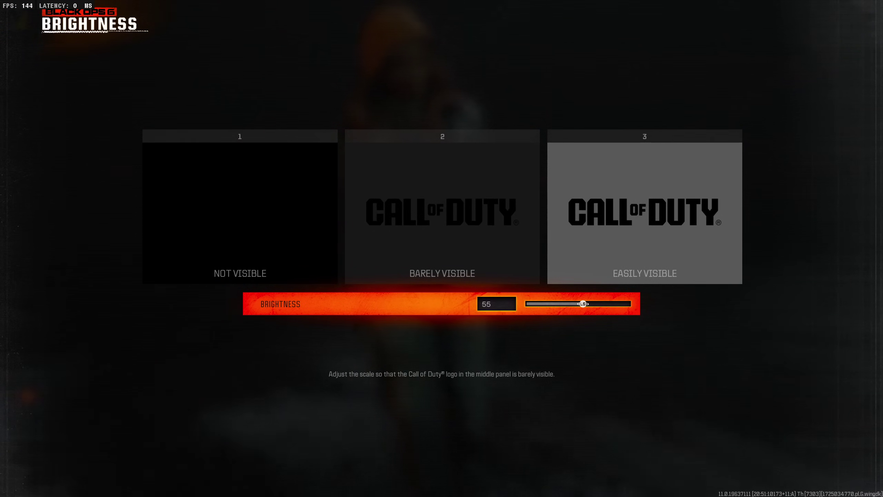
key(Escape)
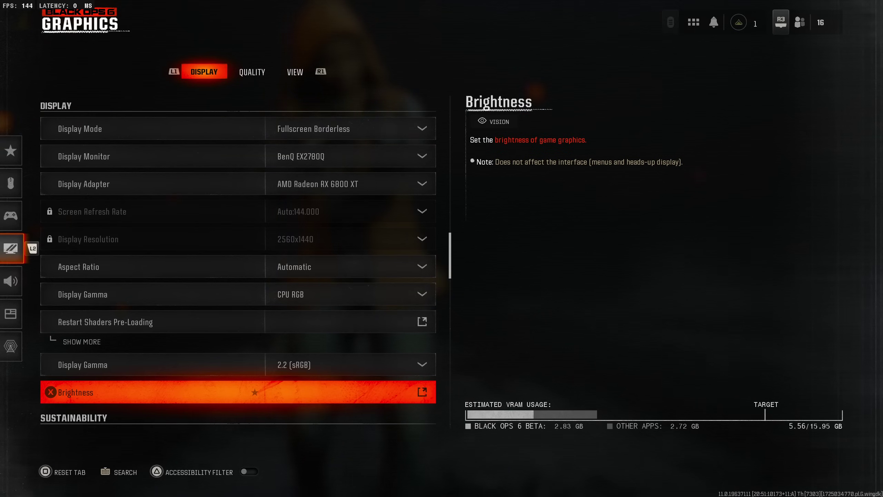
- Go back over the display options and switch to the Quality graphics settings
key(Up)
key(Up)
key(Up)
key(Up)
key(Up)
key(Up)
key(Up)
key(Up)
key(Up)
key(Up)
key(Up)
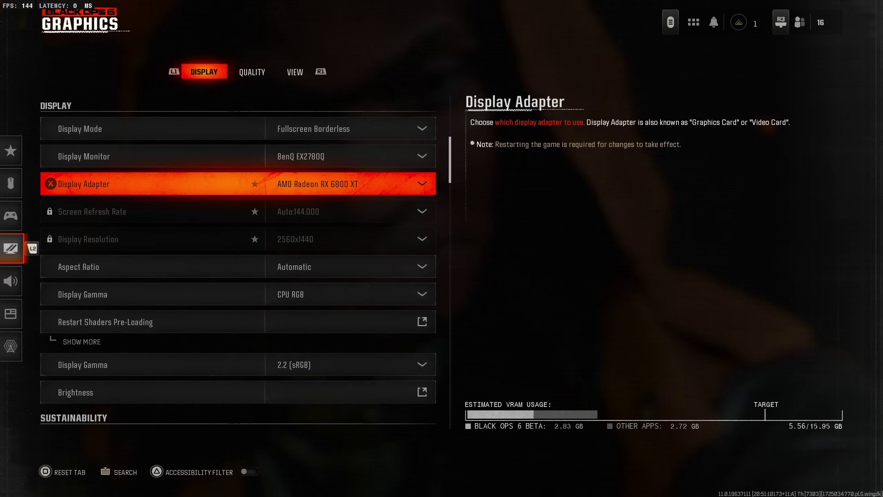
key(Down)
key(e)
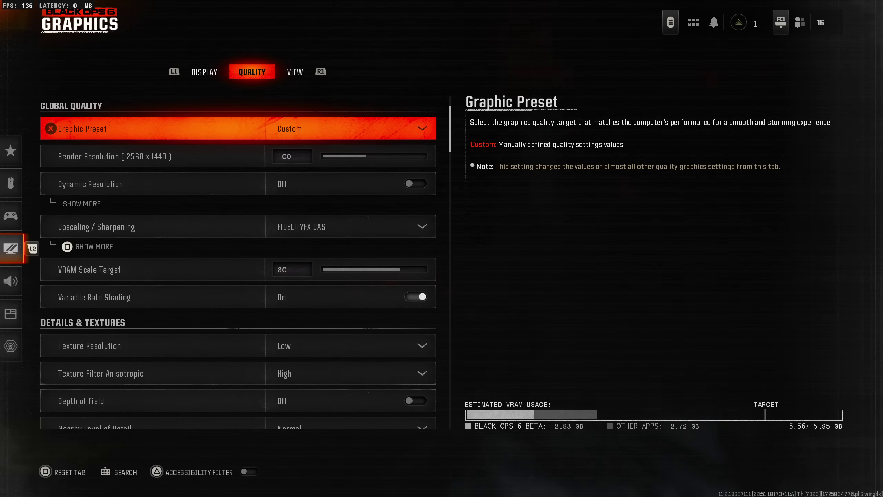
- Examine the global quality options: render resolution, dynamic resolution, upscaling and sharpening, VRAM scale target and variable rate shading
key(Down)
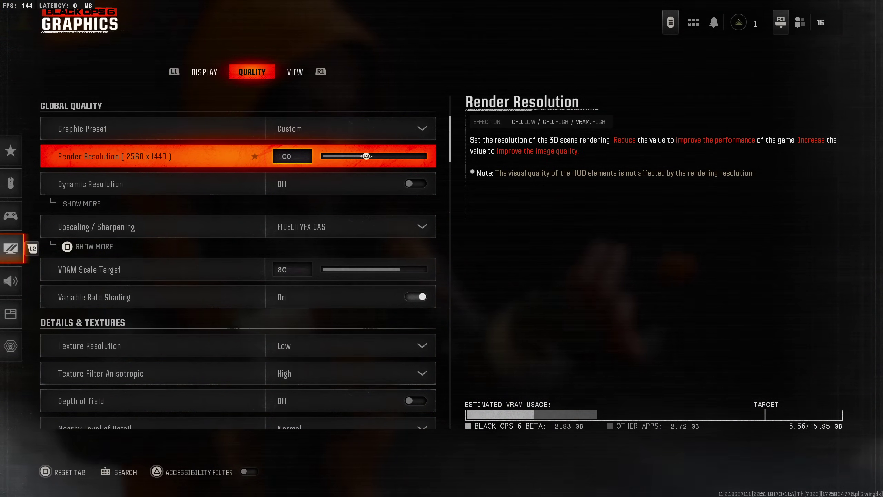
click(91, 184)
click(96, 226)
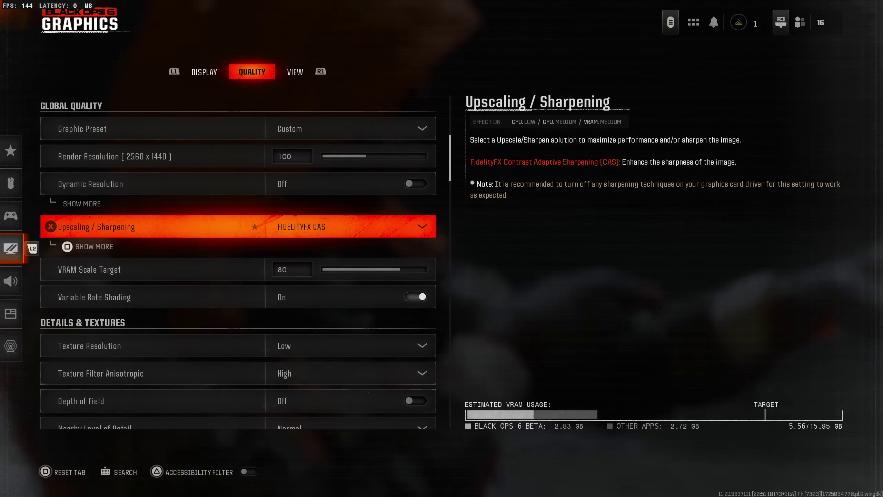
click(89, 269)
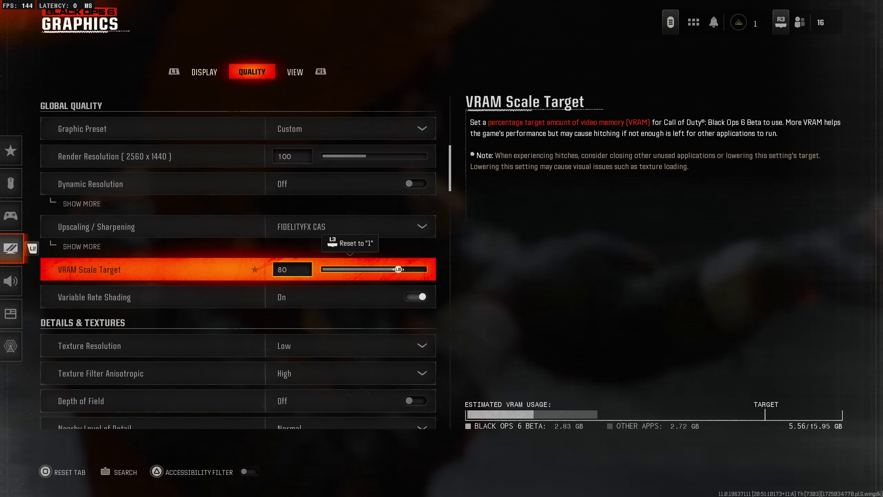
click(94, 297)
- Examine the Details & Textures options, from texture resolution through local texture streaming quality
click(90, 346)
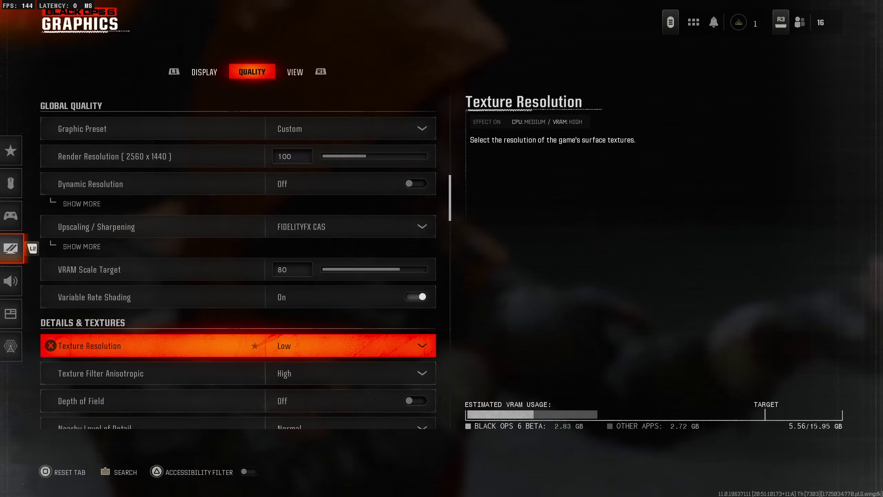
click(81, 401)
click(89, 409)
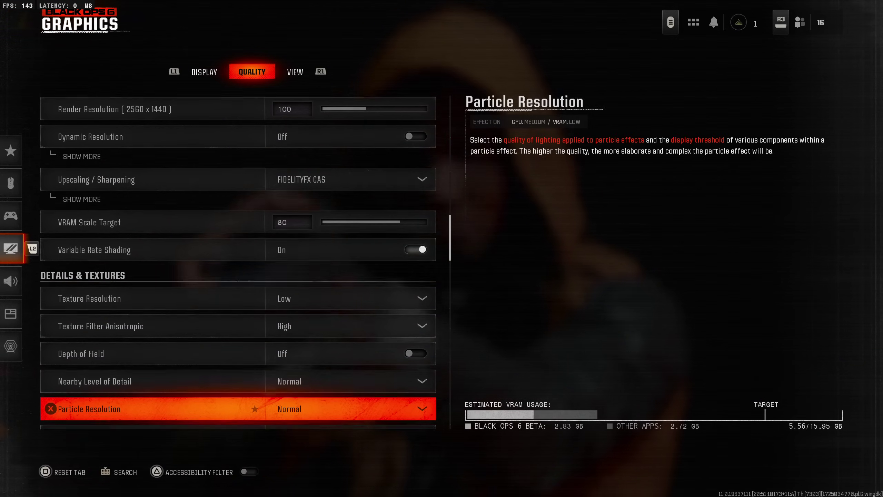
click(81, 388)
click(95, 335)
key(Up)
key(Up)
key(Up)
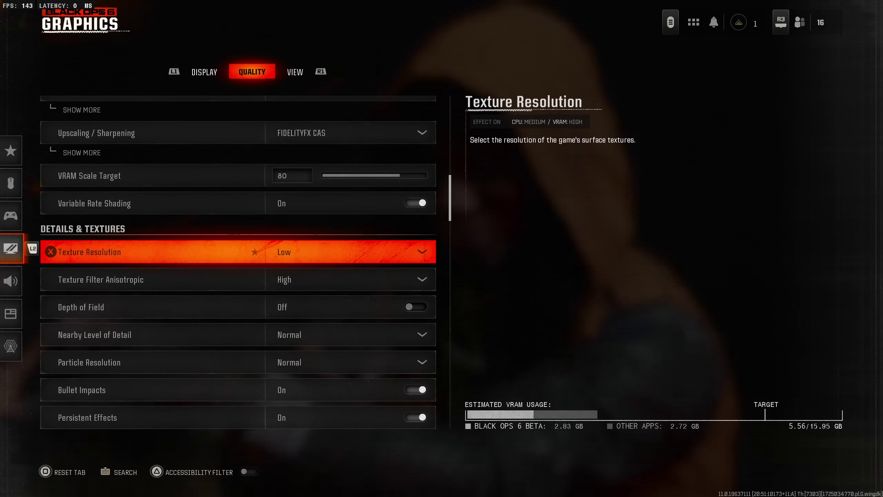
key(Down)
key(Down)
key(Down)
key(Down)
key(Down)
key(Down)
key(Down)
key(Down)
key(Down)
key(Down)
key(Down)
key(Down)
key(Down)
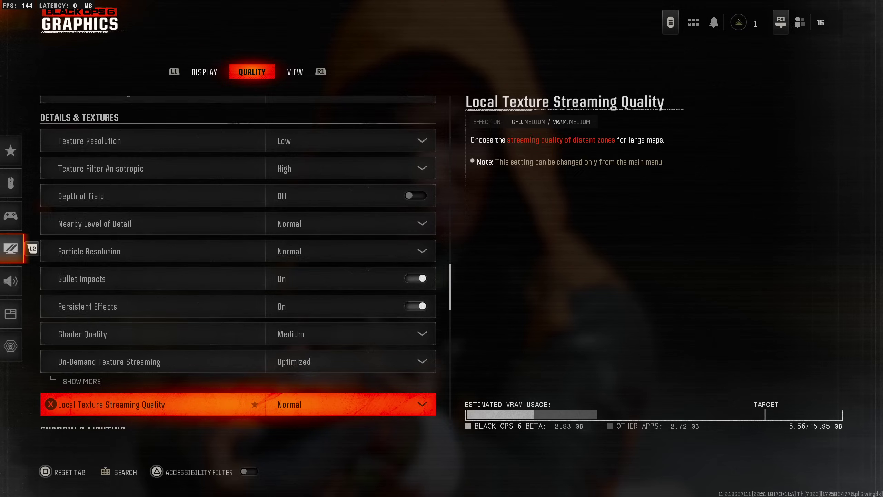
- Examine the Shadow & Lighting options, including screen space reflections and ambient lighting, and recheck the effect options above them
key(Down)
key(Up)
key(Up)
key(Up)
key(Up)
key(Up)
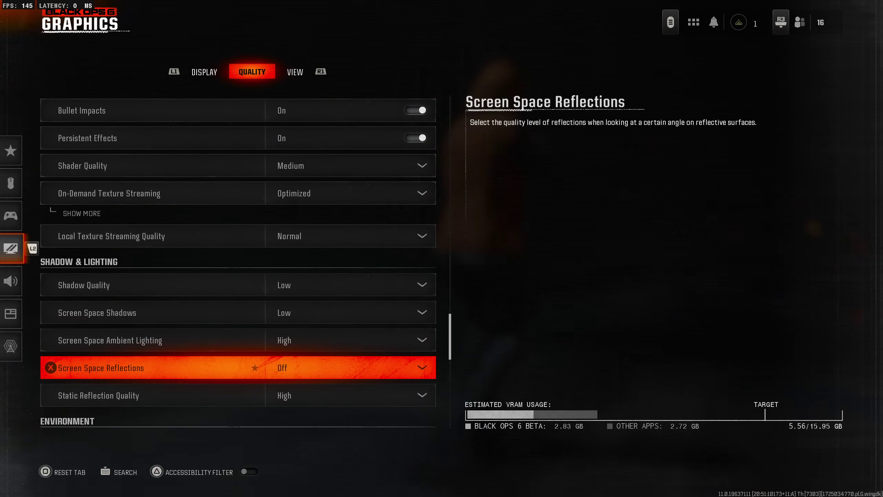
key(Up)
key(Up)
key(Up)
key(Up)
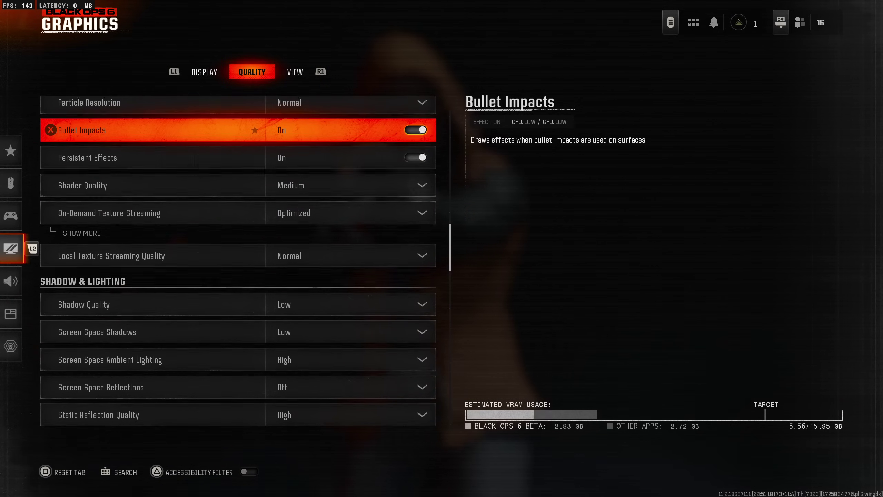
key(Down)
key(Down)
key(Down)
key(Down)
key(Down)
key(Down)
key(Down)
key(Down)
key(Down)
key(Down)
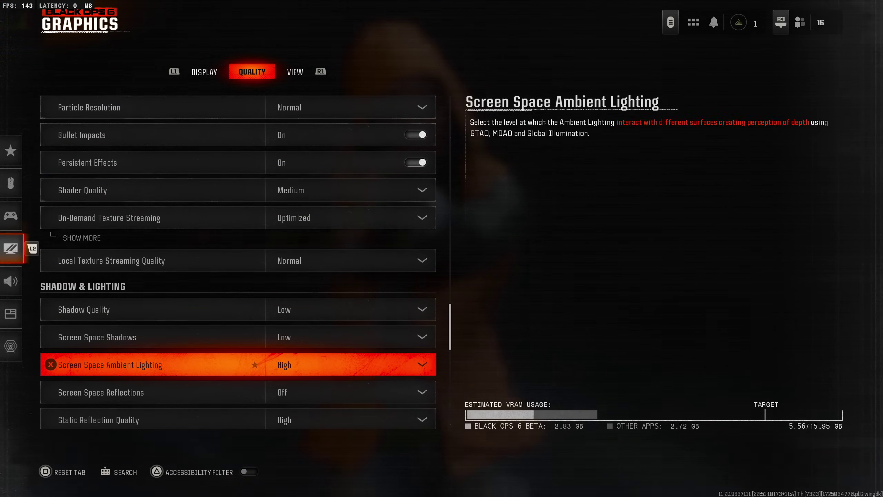
- Examine the remaining reflection options and the Environment options, from Tessellation through Water Quality
key(Down)
key(Down)
key(Down)
key(Down)
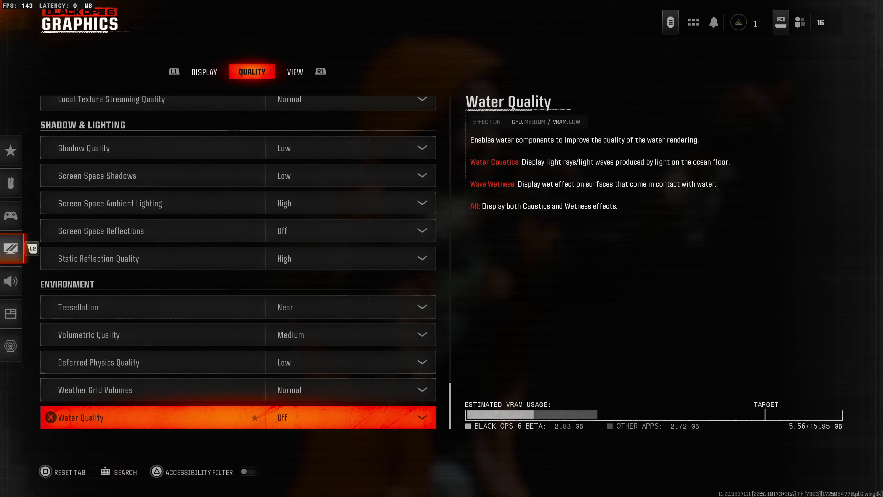
- Switch to the View graphics settings and set the Field of View (FOV) to 110
key(e)
key(Down)
key(Right)
key(Right)
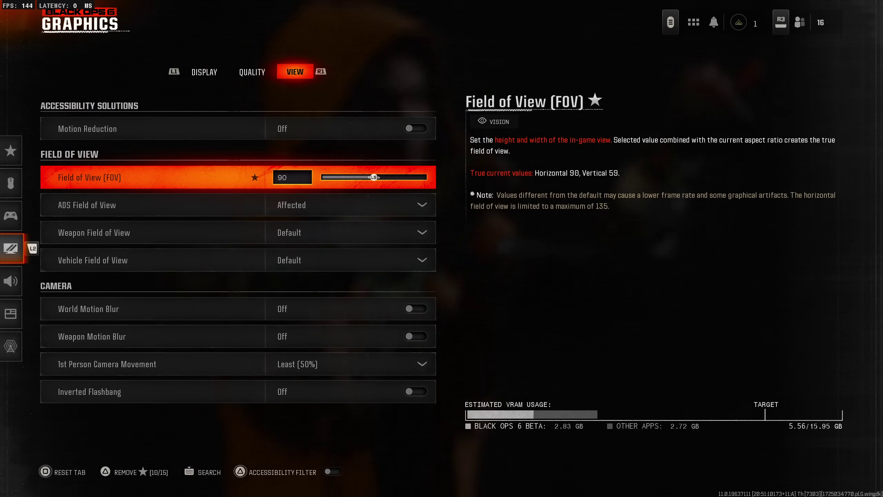
key(Right)
key(Right)
key(Right)
key(Right)
key(Right)
key(Right)
key(Right)
key(Right)
key(Right)
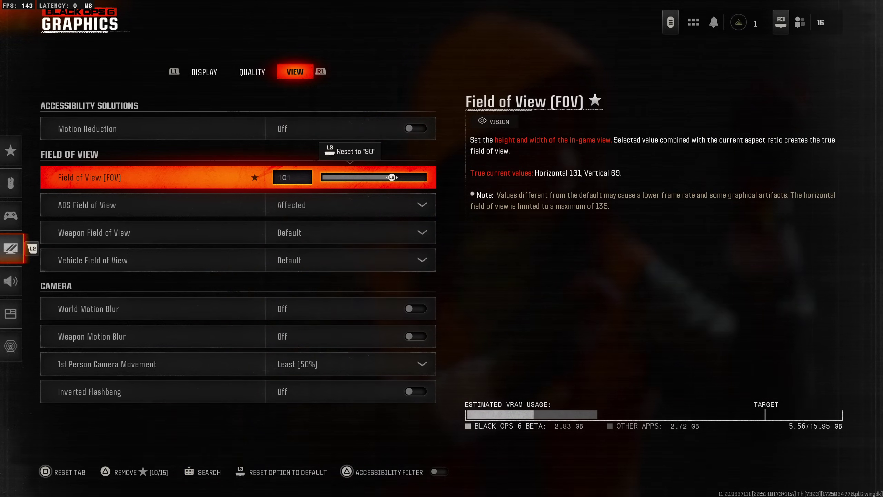
key(Right)
key(Right)
key(Right)
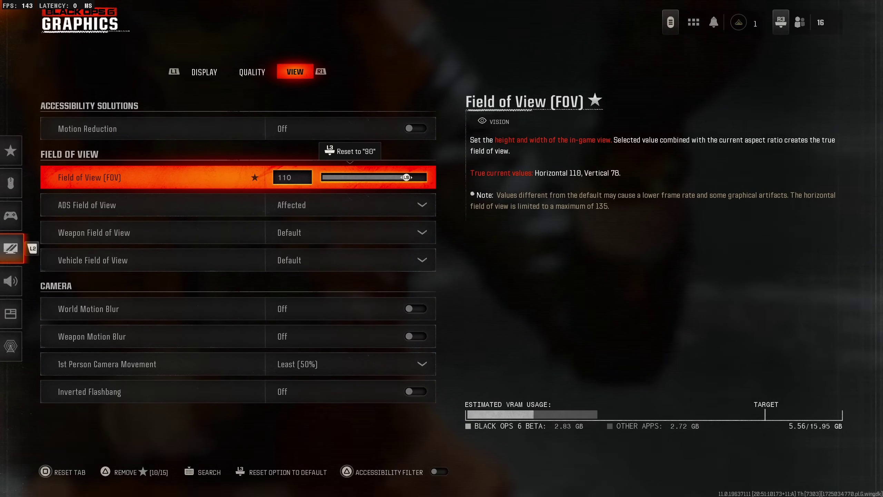
- Examine the available choices for ADS Field of View and Weapon Field of View without changing either
key(Down)
key(Return)
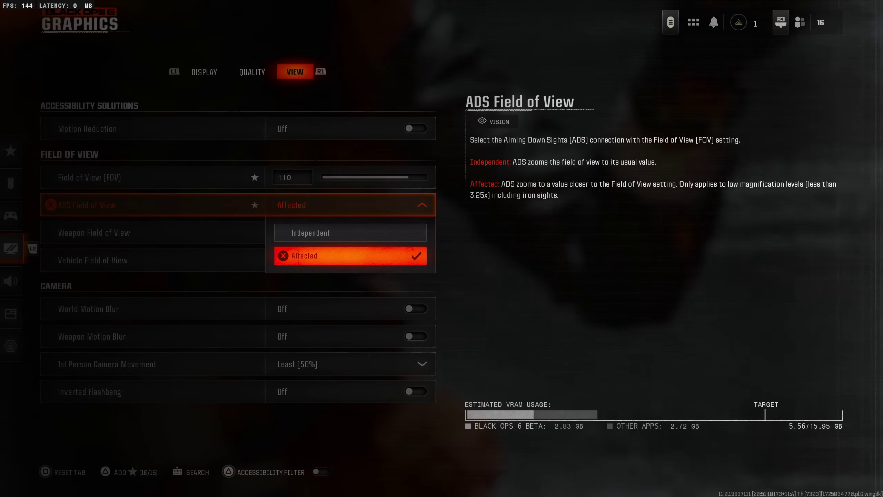
key(Escape)
key(Down)
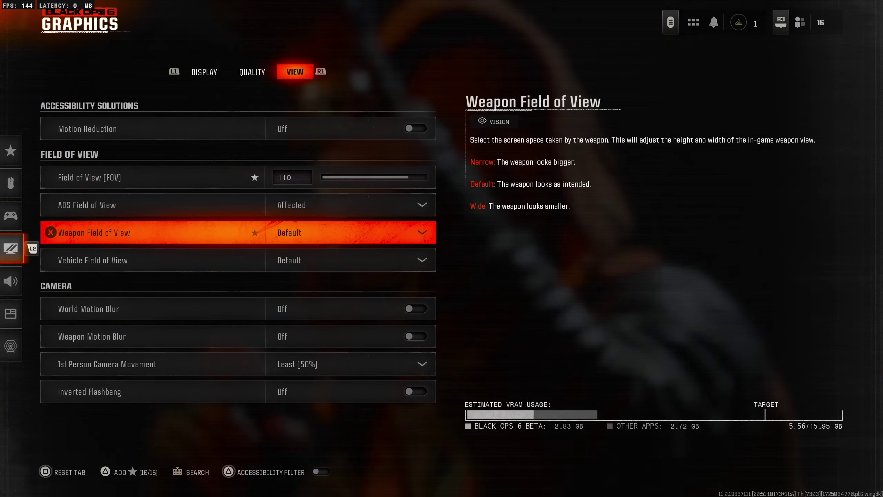
key(Return)
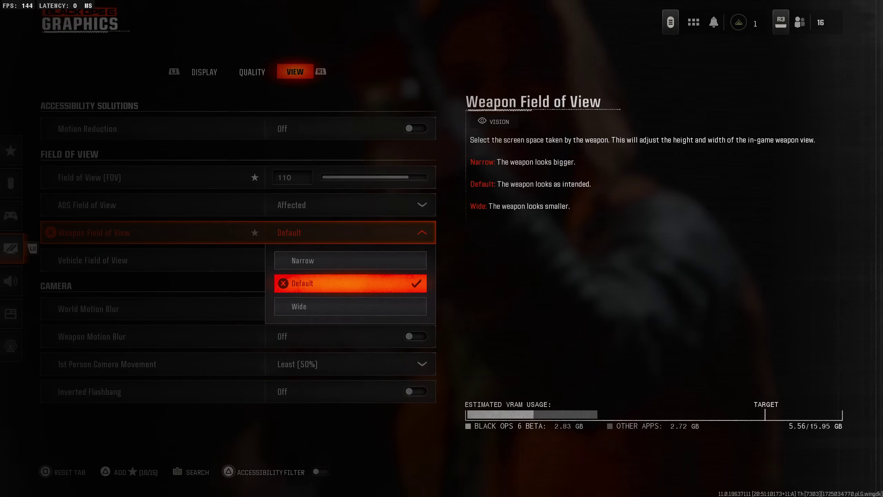
key(Up)
key(Escape)
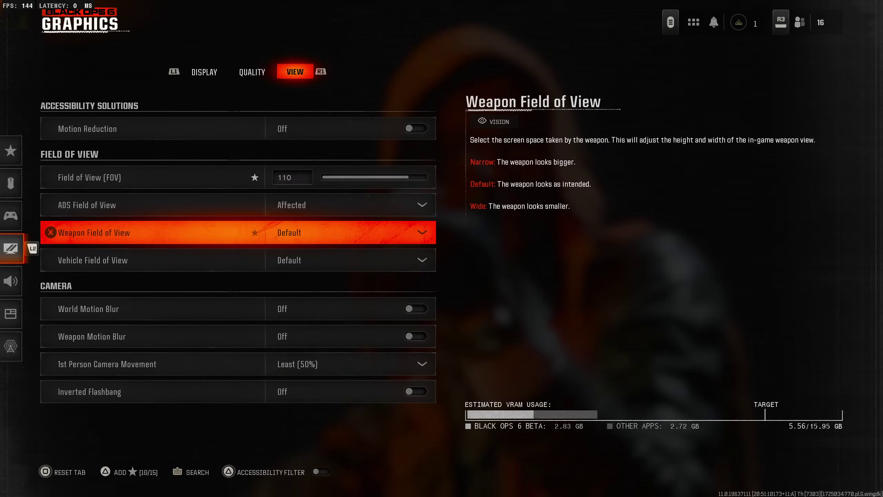
key(Return)
key(Up)
key(Escape)
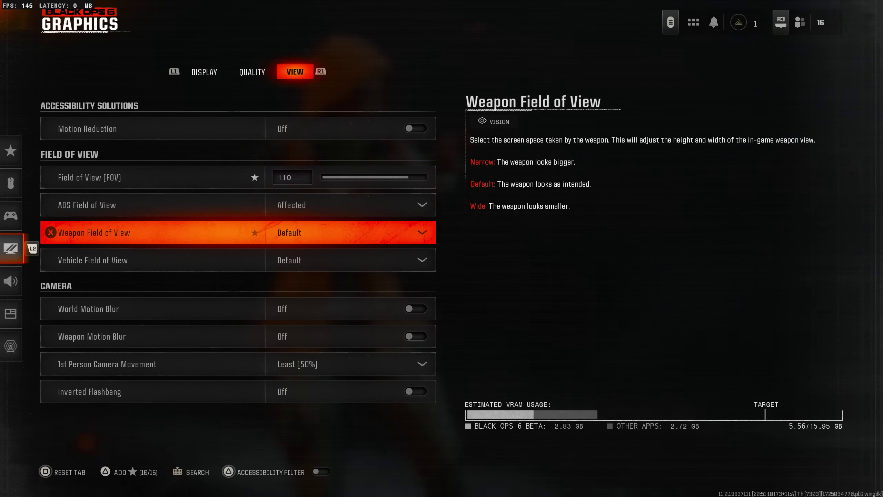
key(Down)
key(Up)
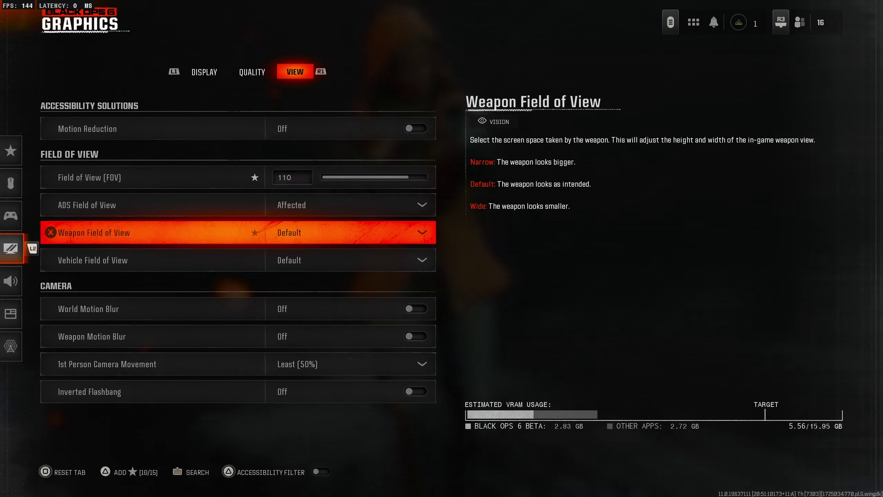
- Examine the Camera options: World Motion Blur, Weapon Motion Blur, 1st Person Camera Movement and Inverted Flashbang
key(Down)
key(Down)
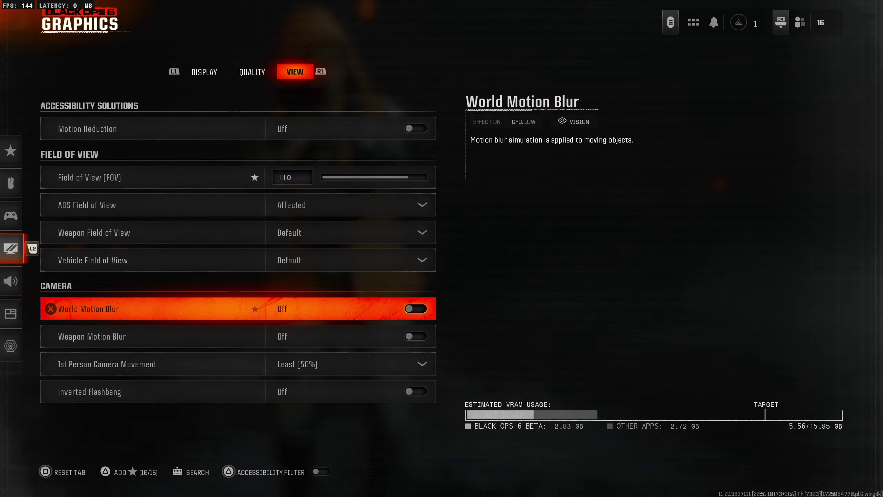
key(Down)
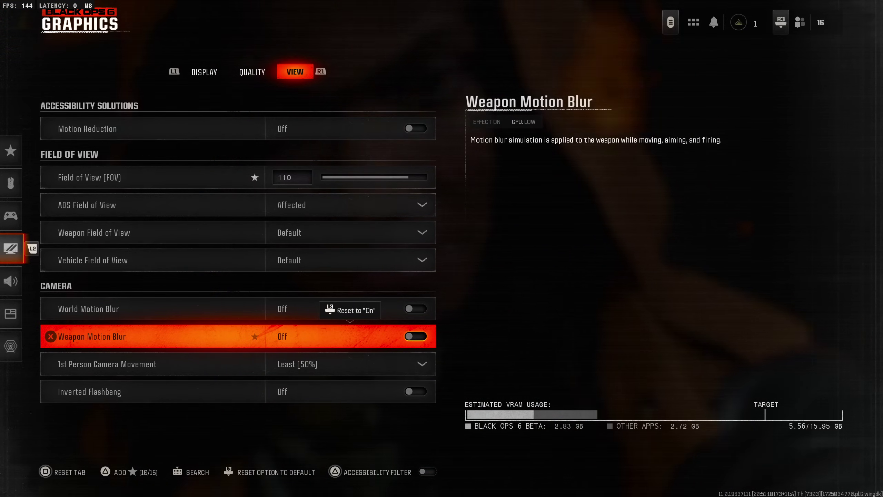
key(Down)
key(Down)
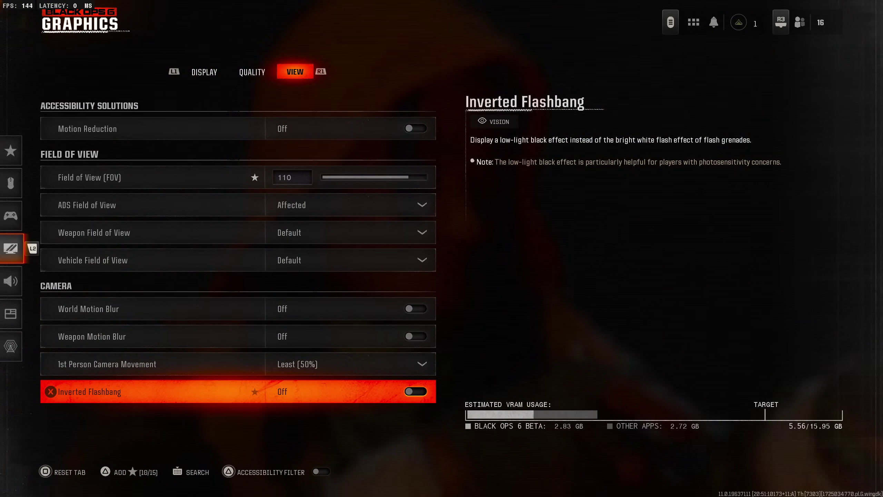
key(Return)
key(Return)
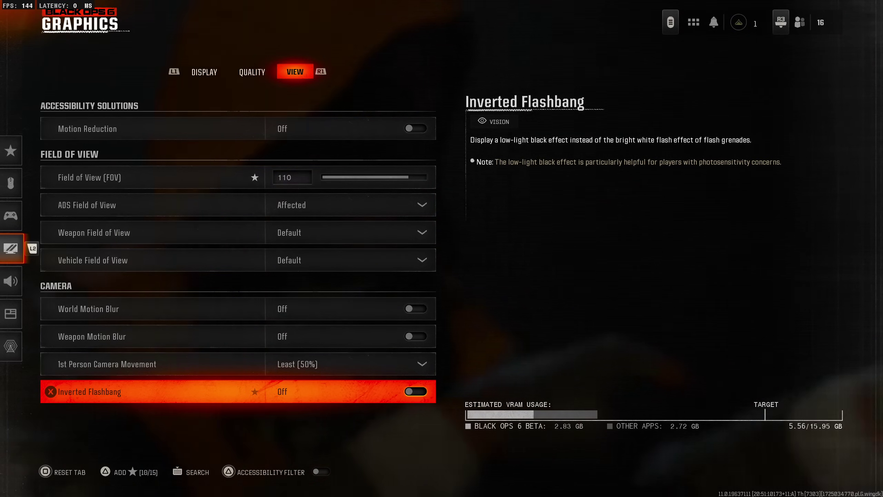
- Go to the Movement section of the Controller settings and expand the Sprint Assist sub-options
key(Left)
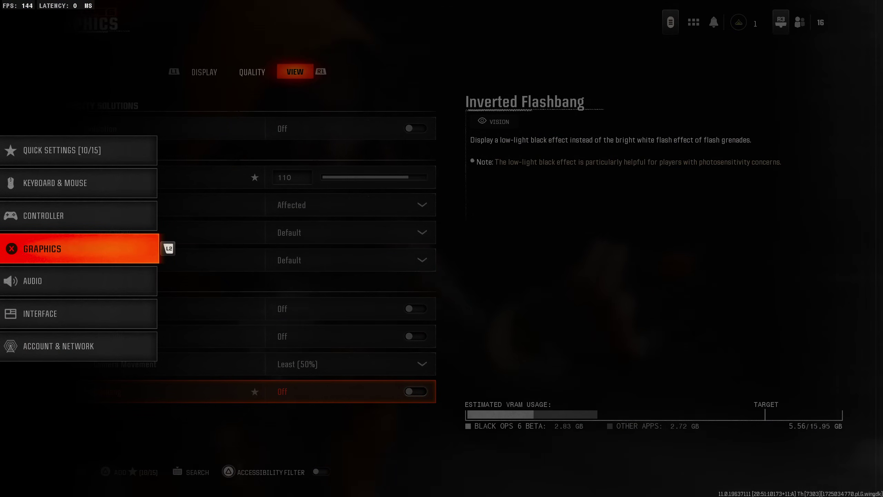
key(Return)
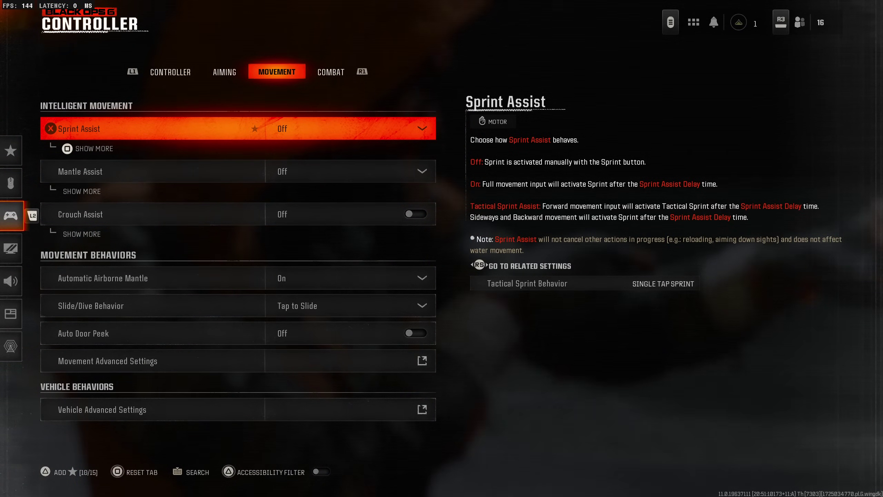
key(f)
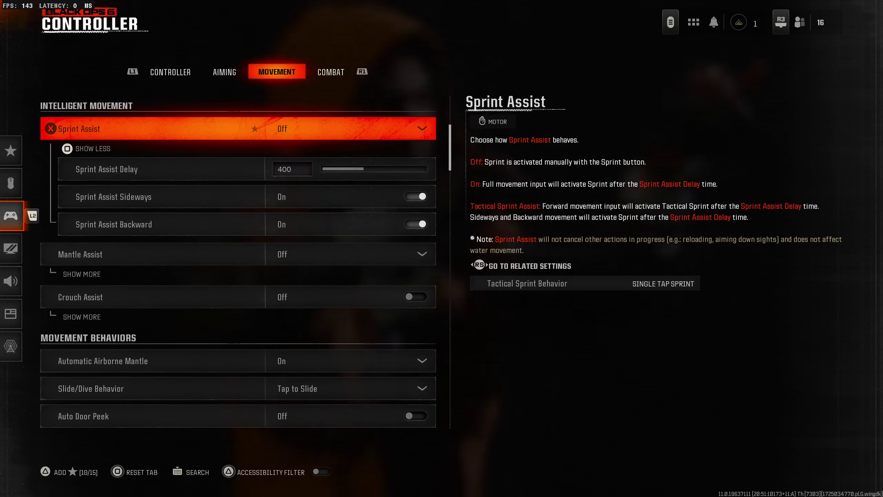
- Lower the Sprint Assist Delay to 300 milliseconds and return to the Sprint Assist setting
click(160, 169)
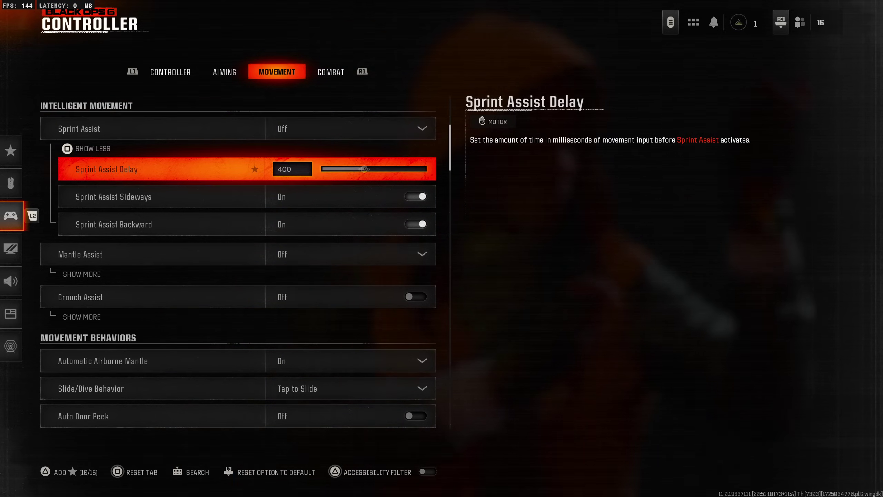
key(Left)
key(Left)
key(Left)
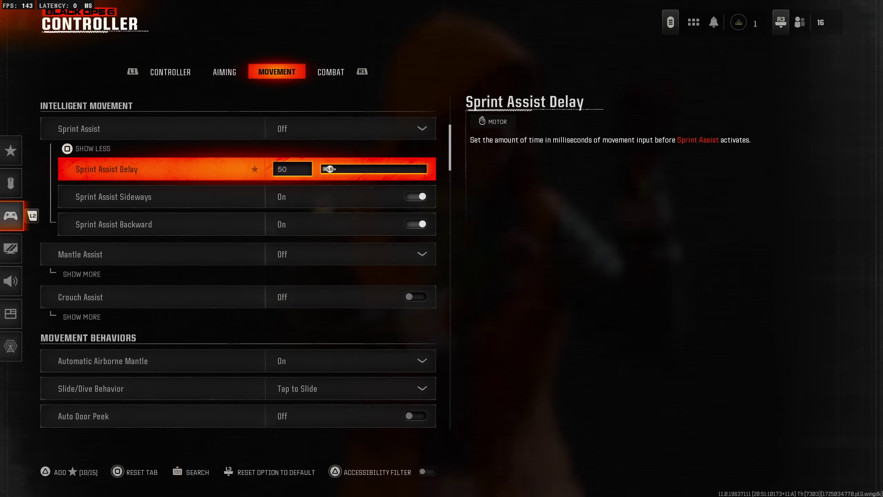
click(160, 129)
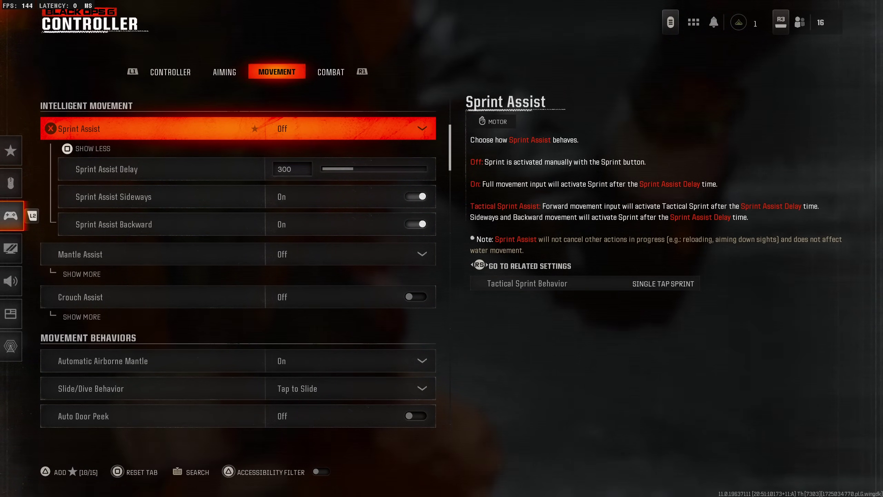
- Review the available Sprint Assist modes without changing the selection and collapse its sub-options
key(Return)
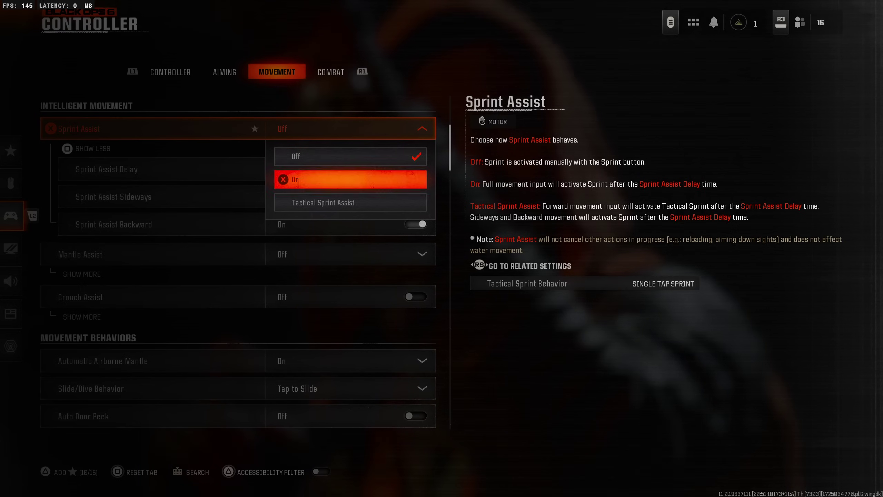
key(Down)
key(Escape)
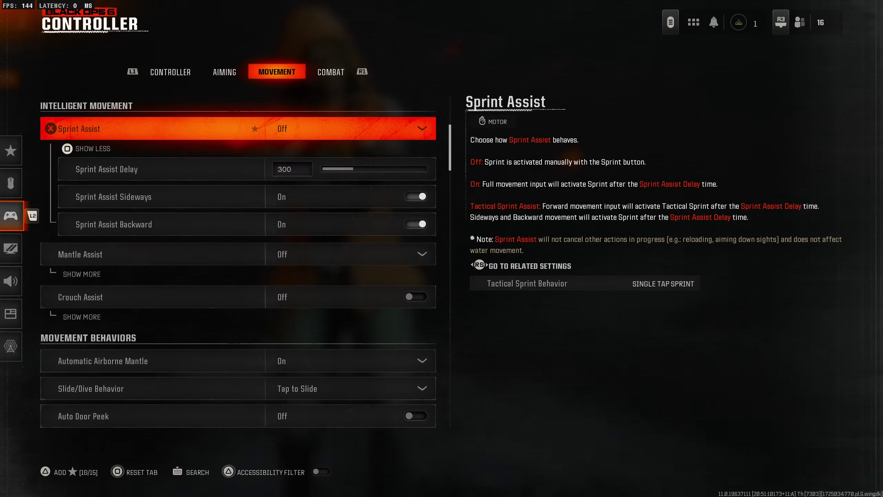
key(space)
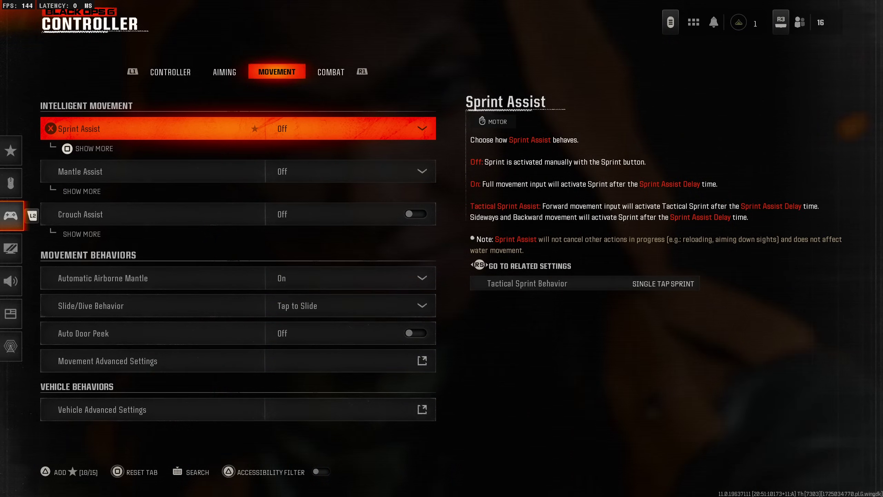
- Expand Sprint Assist again, lower the Sprint Assist Delay to 150 milliseconds and collapse the sub-options
key(space)
key(Down)
key(Left)
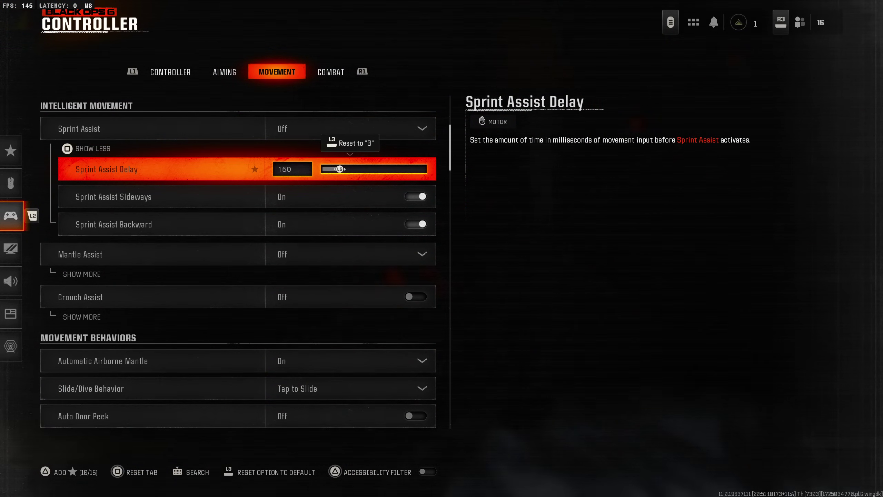
key(Up)
key(space)
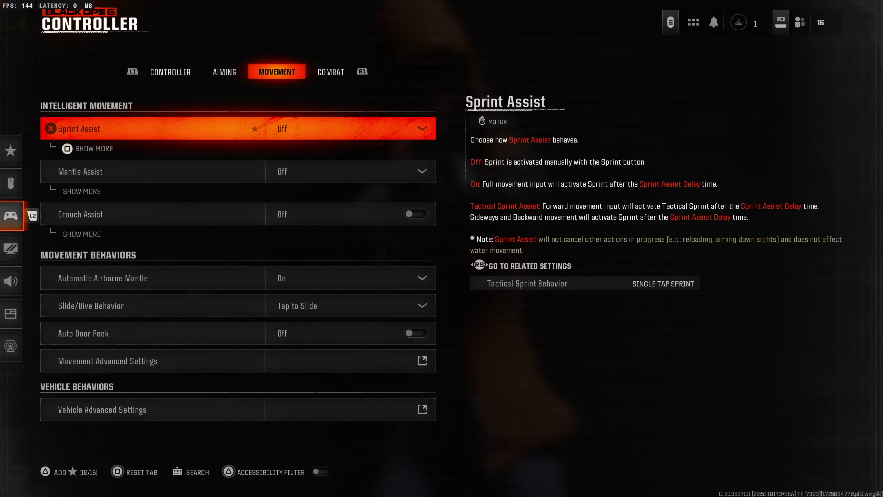
- Review the Mantle Assist choices and choose Off
key(Down)
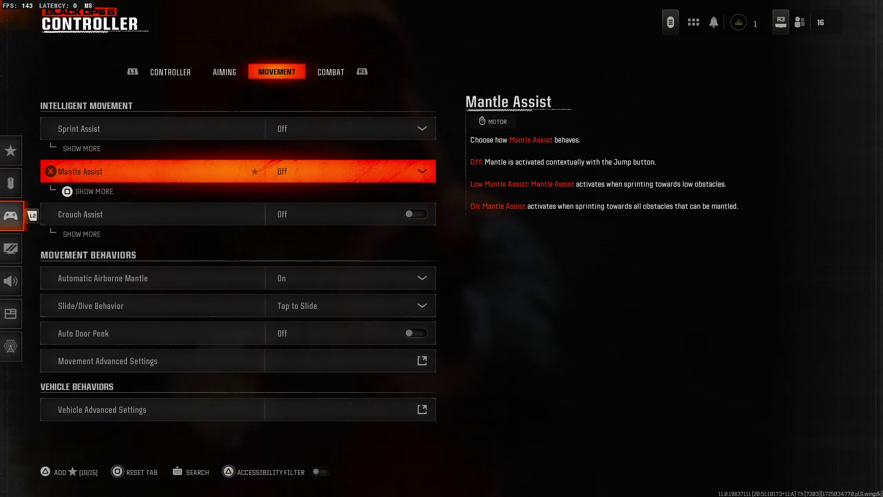
key(Return)
key(Down)
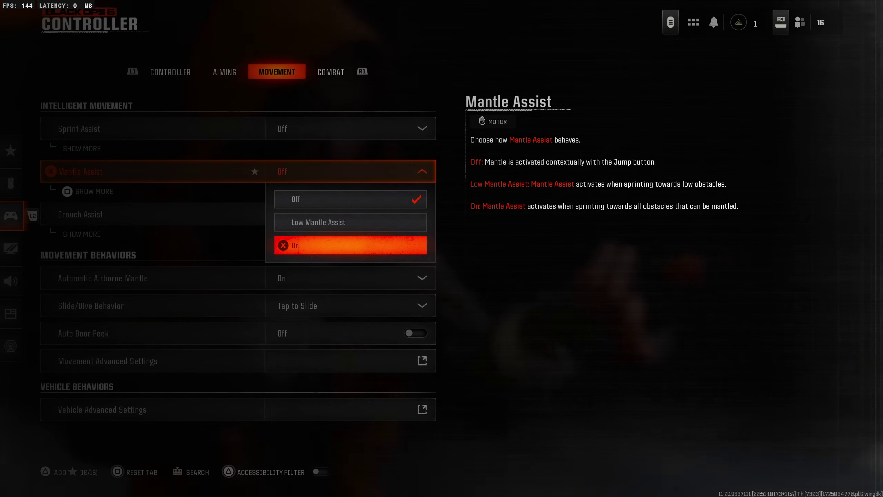
key(Up)
key(Up)
key(Down)
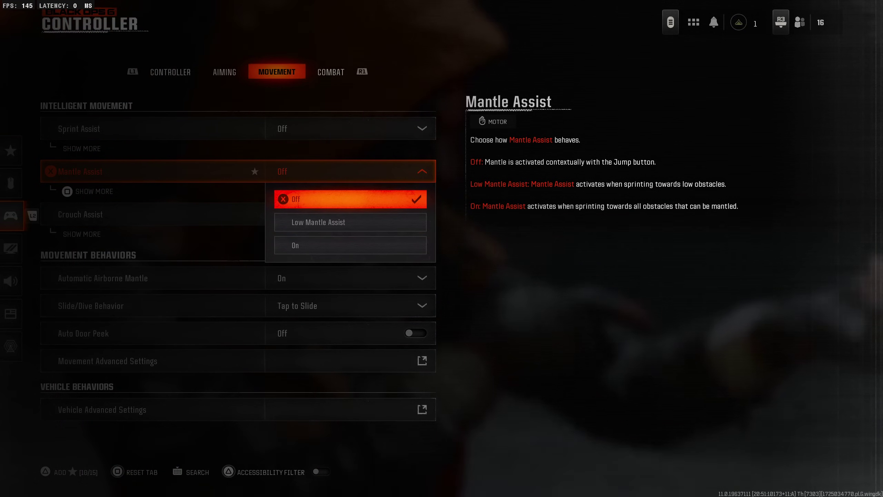
key(Return)
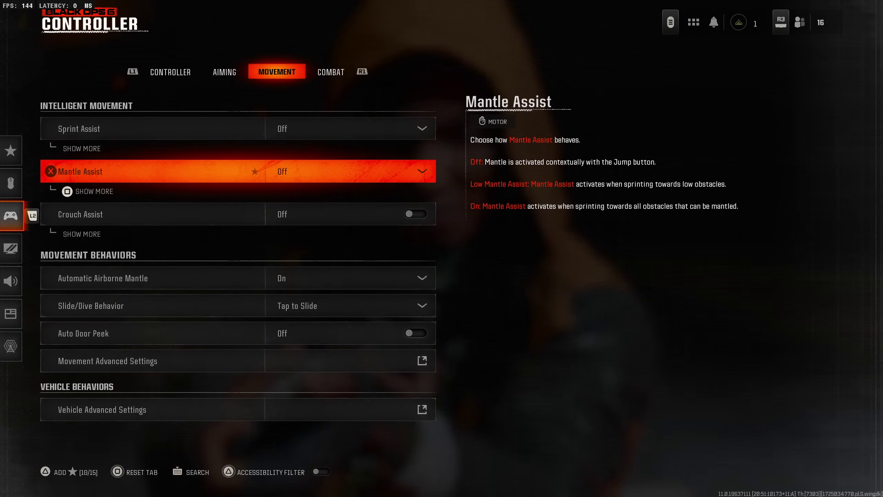
- Examine the Crouch Assist setting and its Tactical Sprint Only sub-option
key(Down)
key(f)
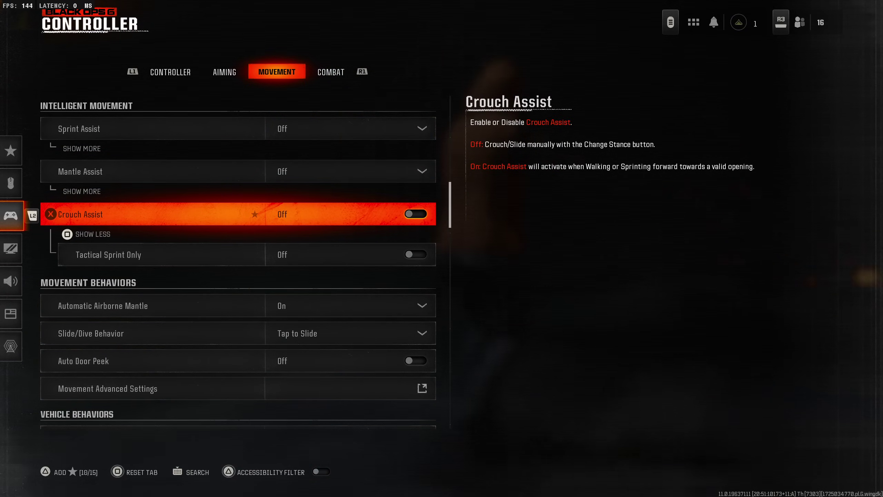
key(f)
key(Return)
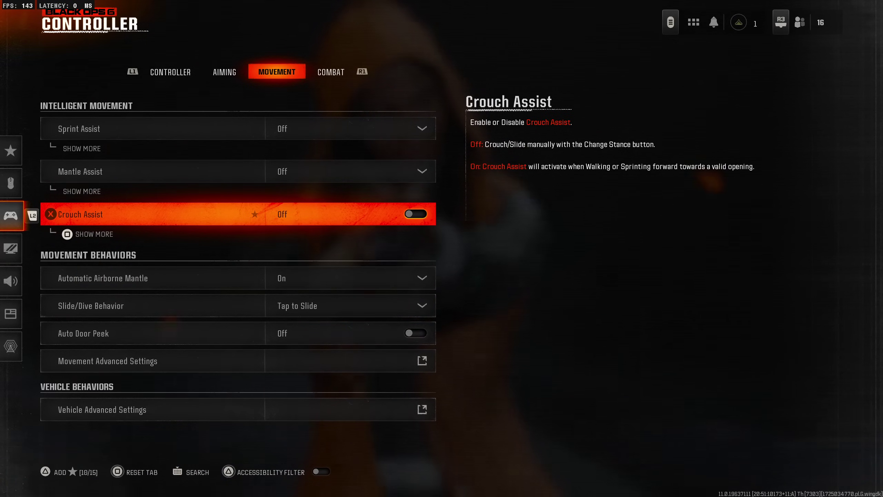
key(Return)
key(Return)
key(f)
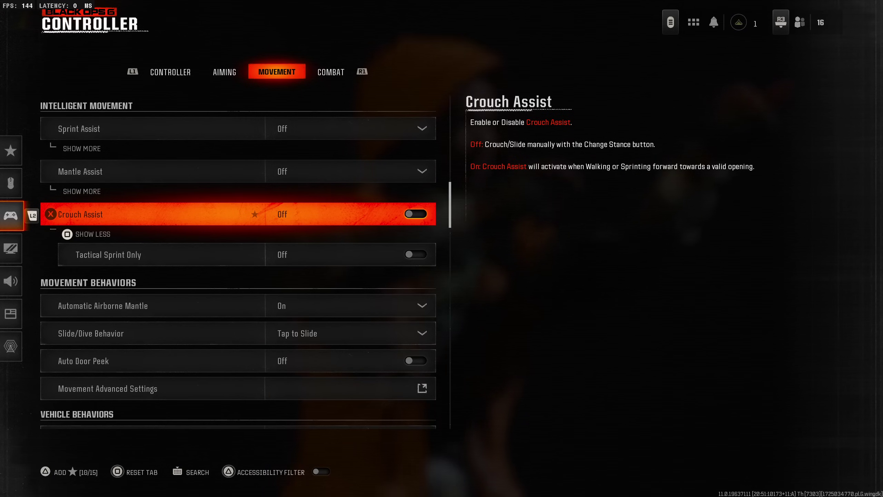
click(243, 254)
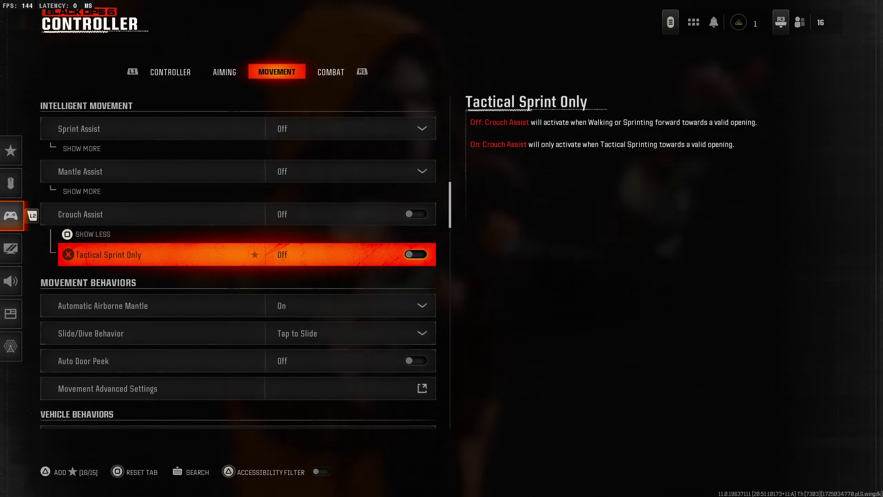
click(152, 214)
click(153, 255)
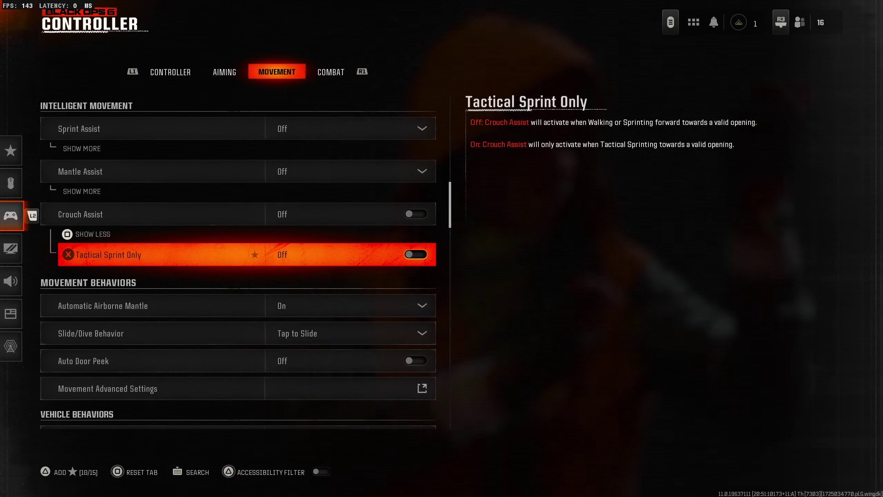
click(153, 213)
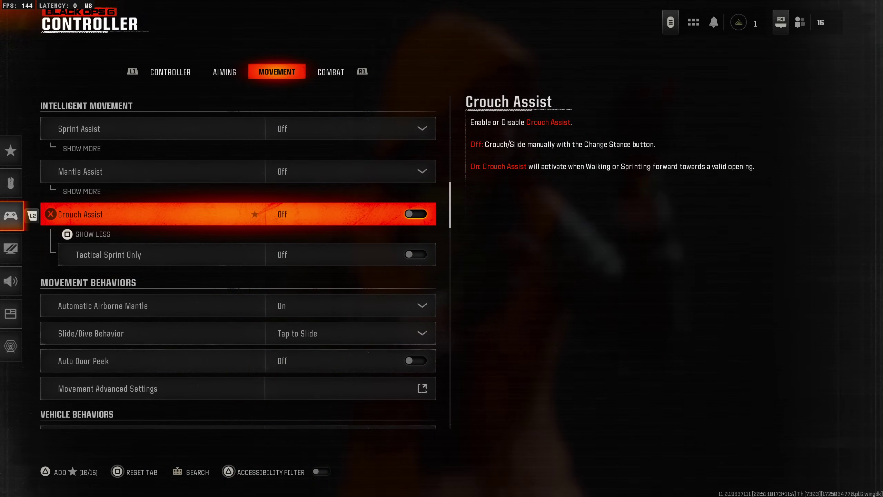
- Examine the Tactical Sprint Only sub-option and the Movement Behaviors from Automatic Airborne Mantle to Auto Door Peek
click(153, 254)
click(153, 214)
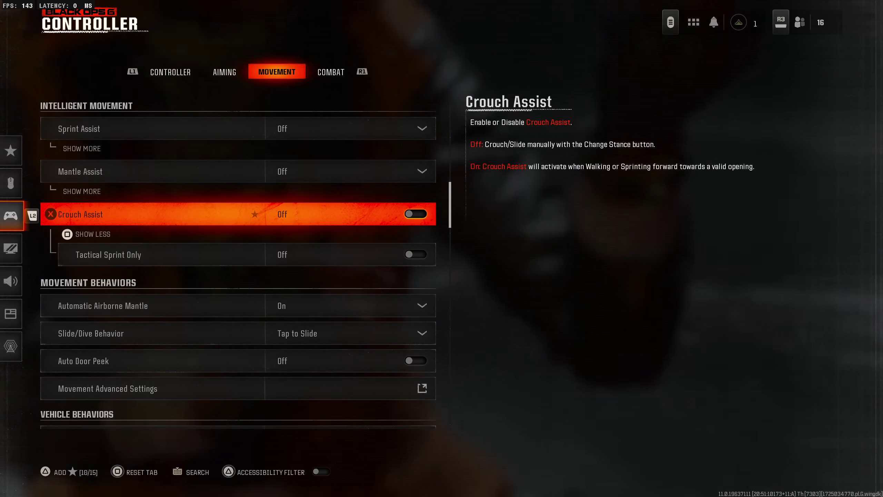
key(Down)
key(Down)
key(Down)
key(Down)
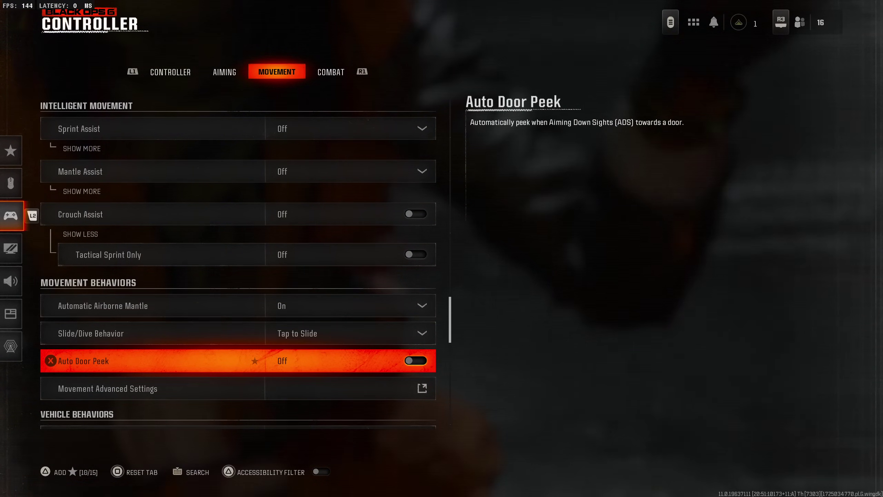
key(Up)
key(Down)
key(Down)
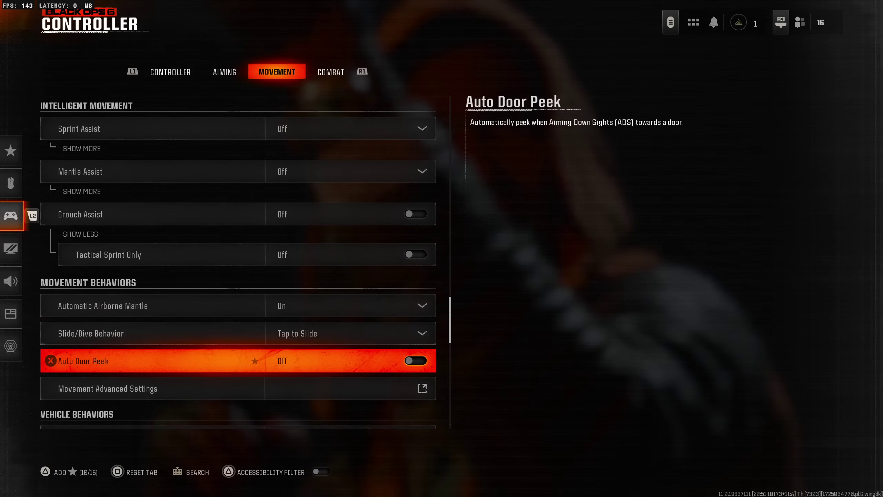
key(Up)
key(Up)
key(Up)
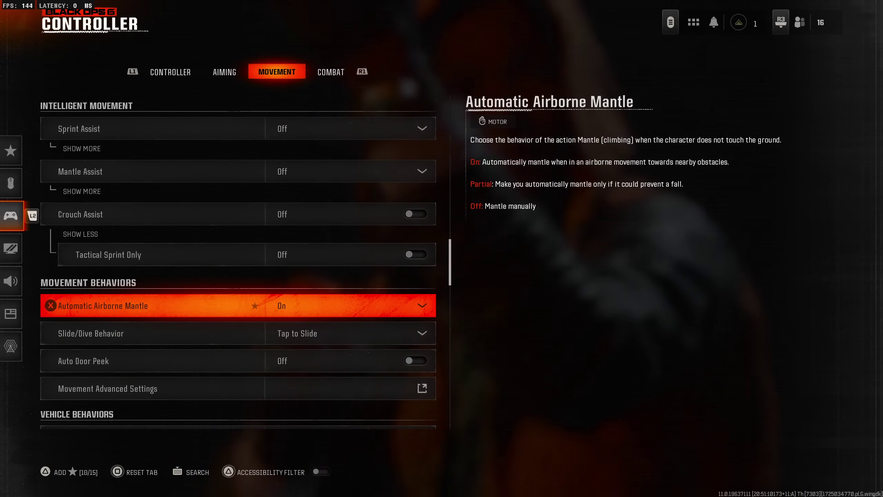
- Return to the start of the movement settings and look through the list down to Vehicle Advanced Settings
key(q)
key(e)
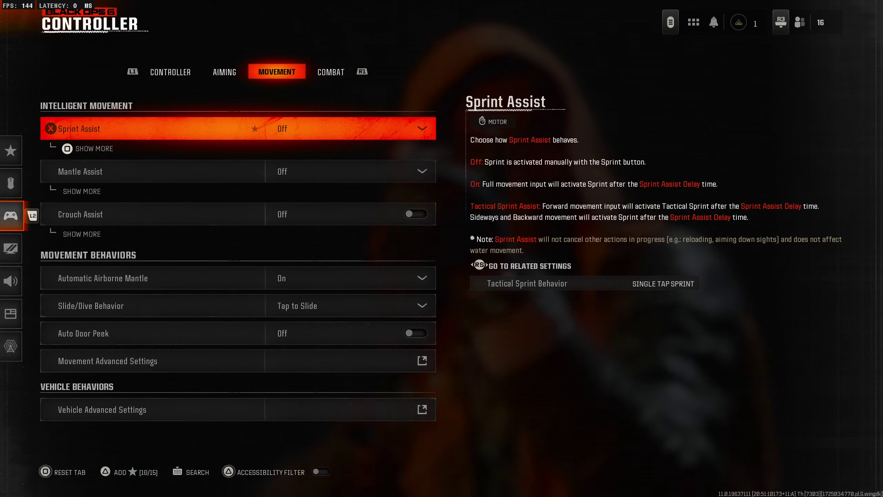
key(Down)
key(Down)
key(Down)
key(Down)
key(Down)
key(Down)
key(Down)
key(Down)
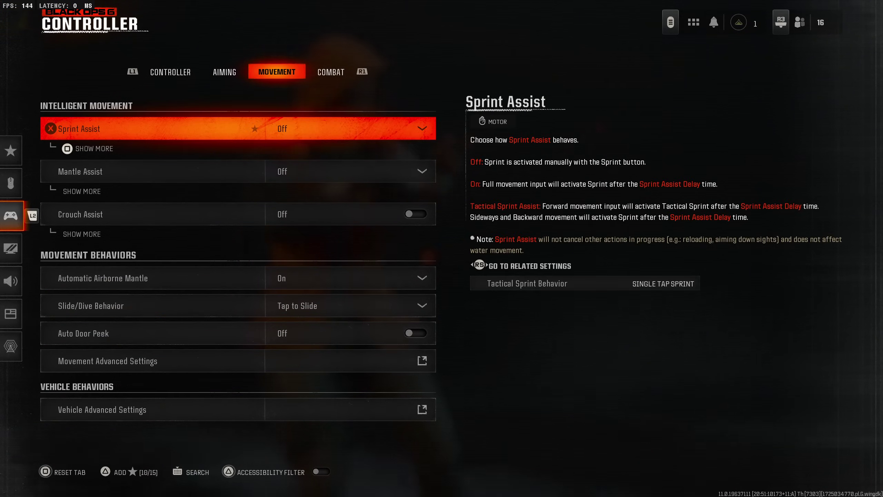
key(Up)
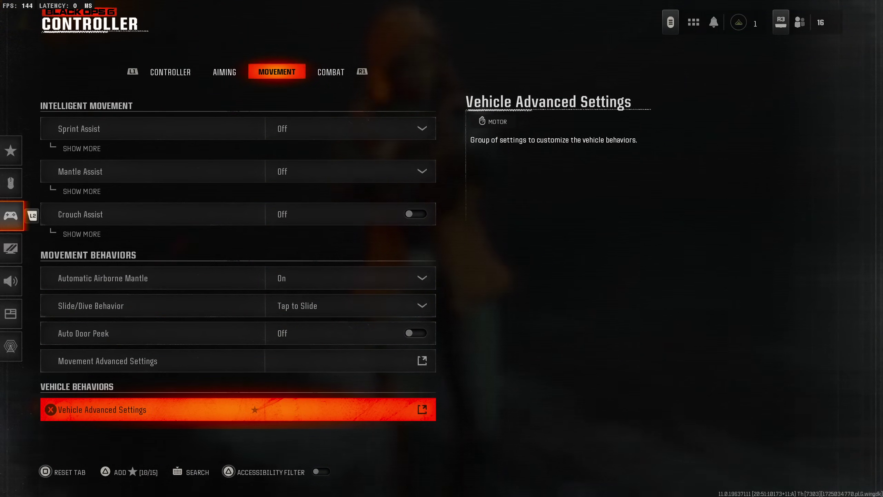
- Open Movement Advanced Settings, review the options from Sprint Restore to Plunging Underwater, and return to the movement list
key(Up)
key(Return)
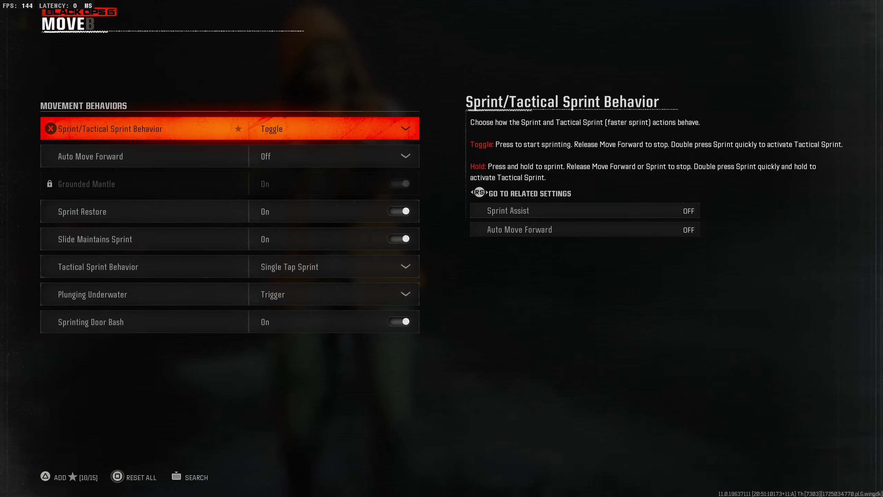
key(Down)
key(Down)
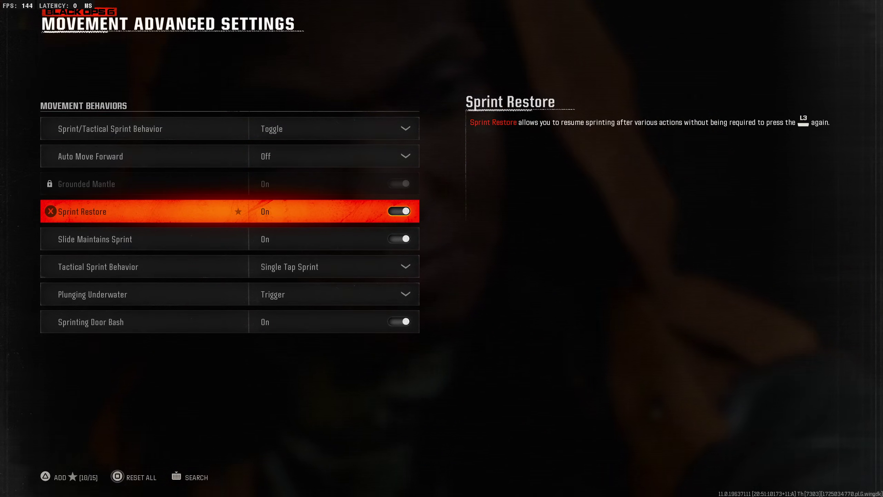
key(Down)
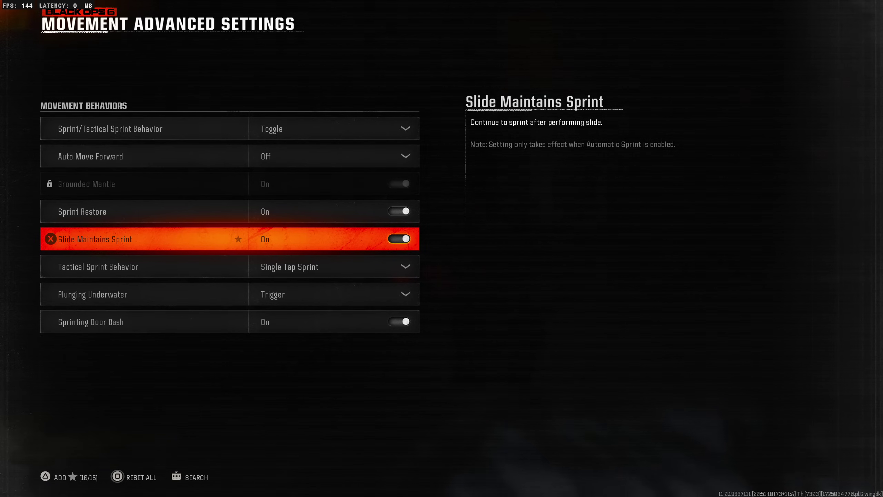
key(Down)
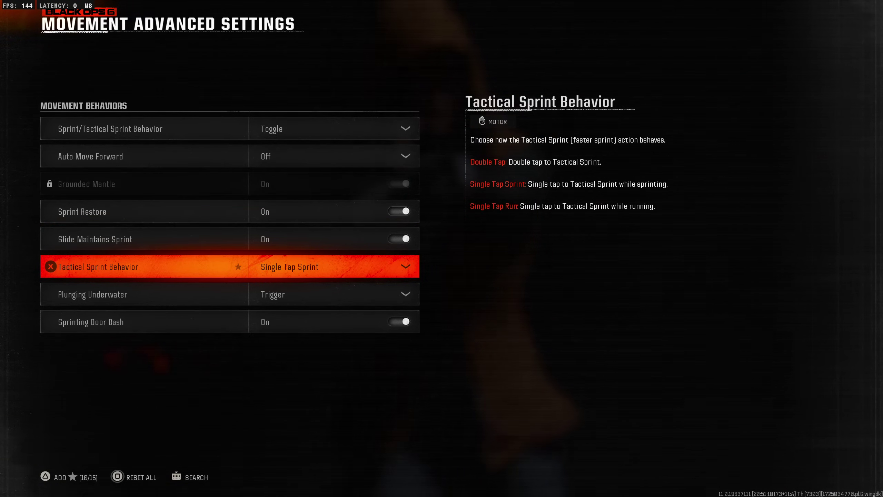
key(Down)
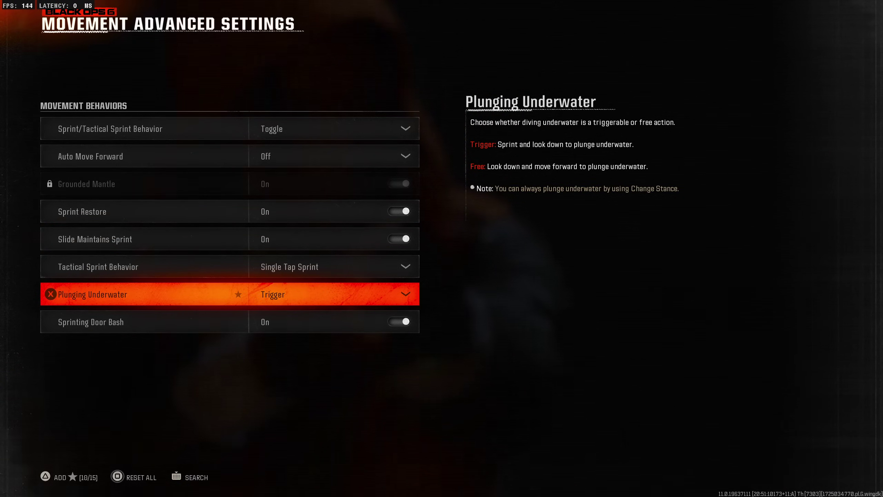
key(Down)
key(Up)
key(Escape)
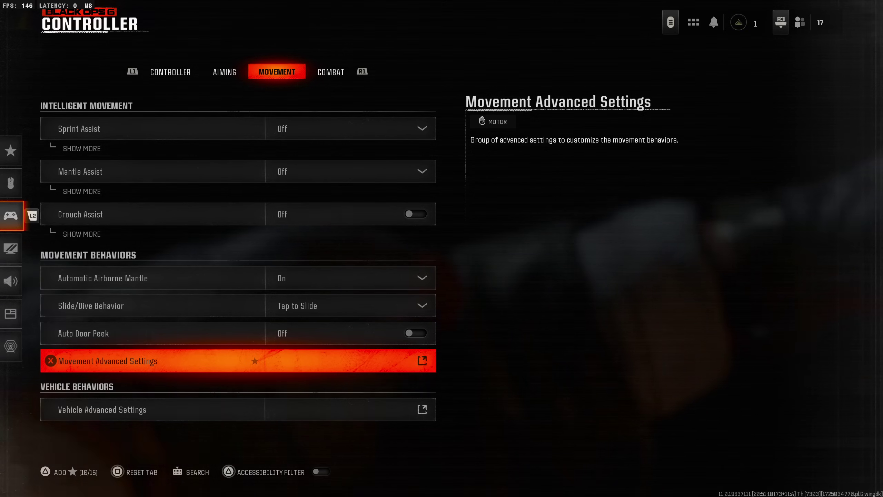
key(Up)
key(Down)
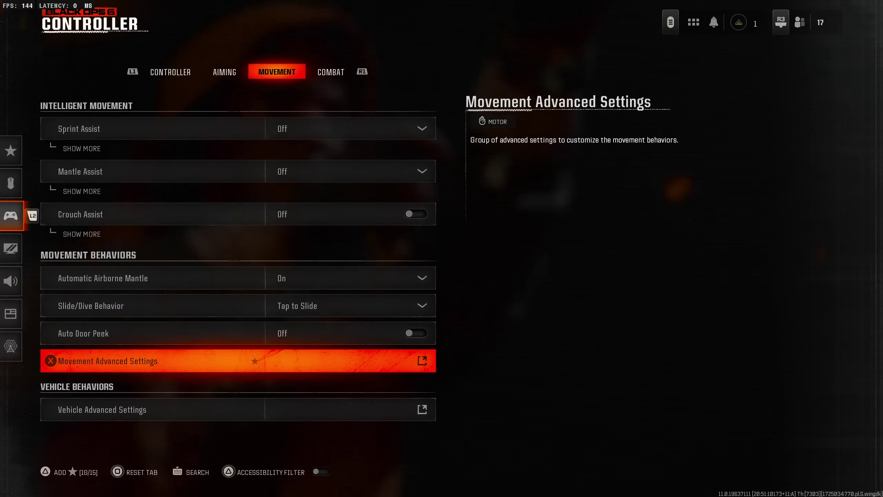
key(Up)
key(Up)
key(Up)
key(Down)
key(Down)
key(Down)
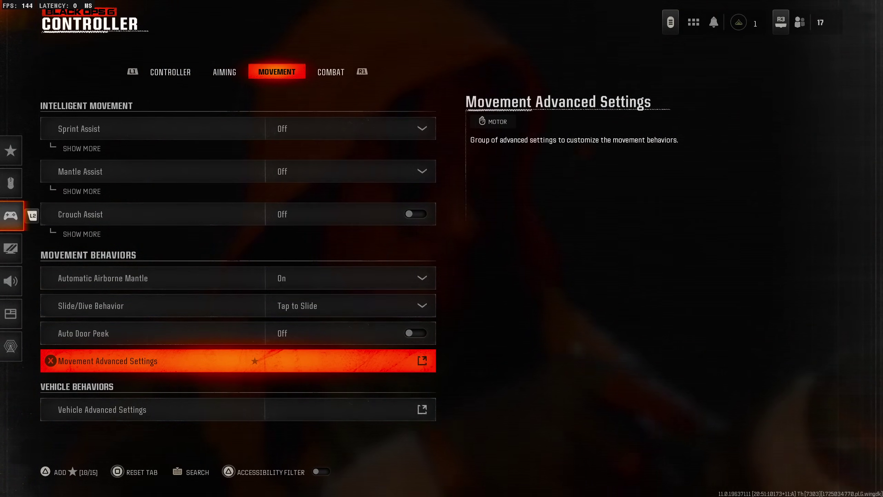
- Review the first controller combat behaviors and set Quick C4 Detonation to One by One
key(e)
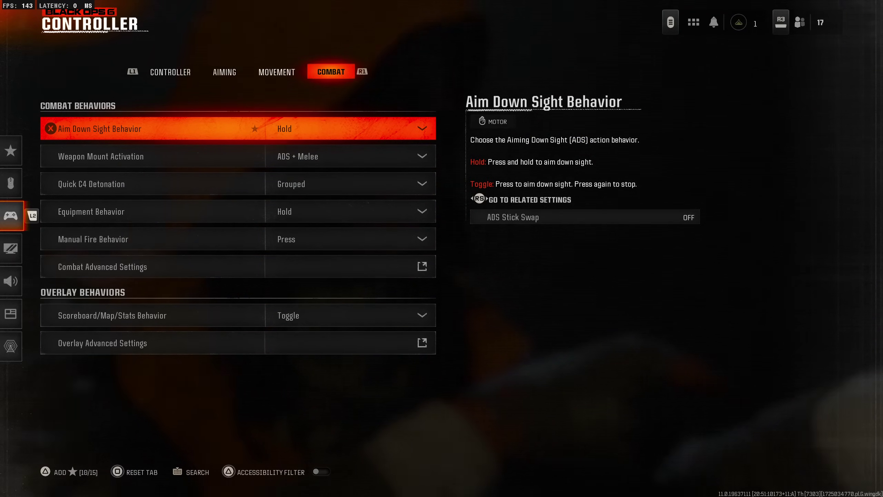
key(Down)
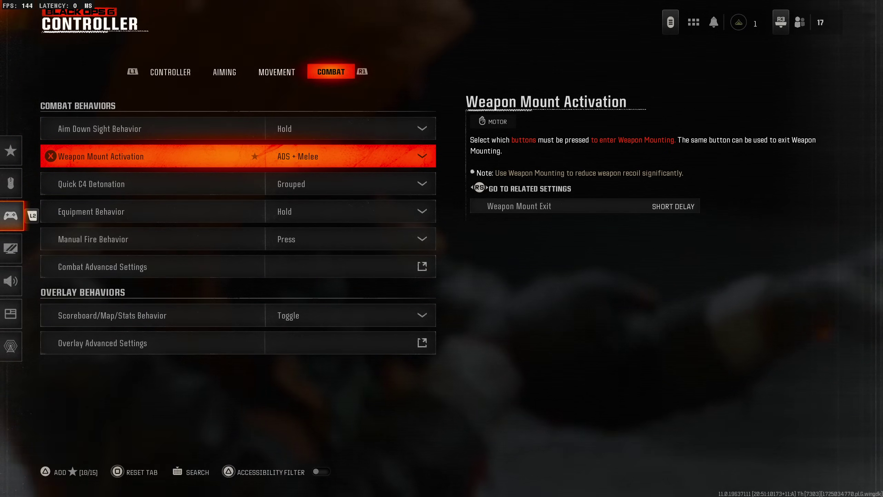
key(Down)
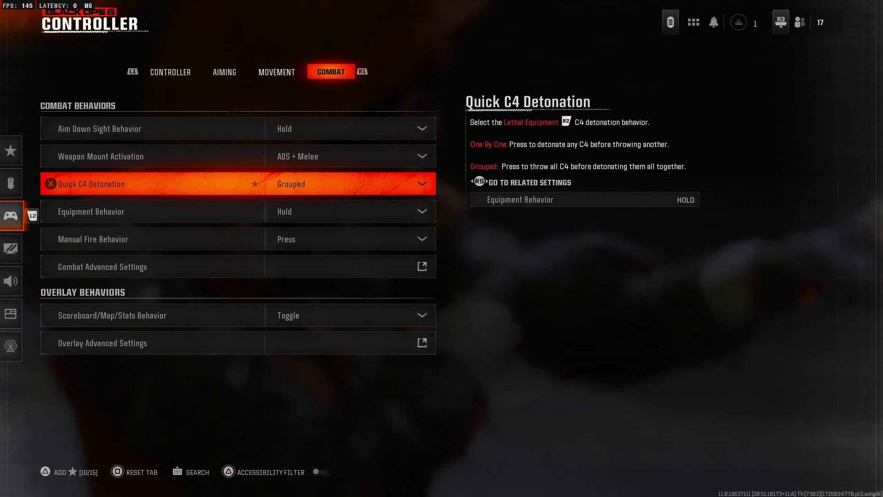
key(Return)
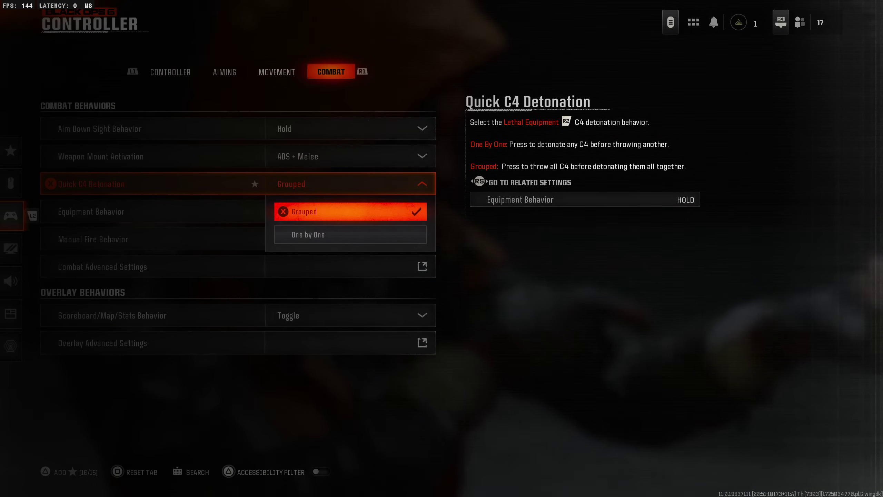
key(Down)
key(Return)
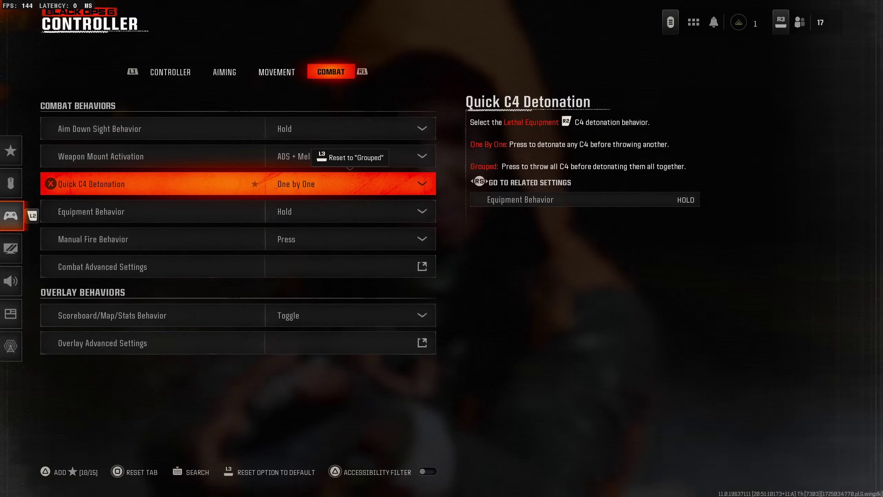
- Review Equipment Behavior, Manual Fire Behavior and Scoreboard/Map/Stats Behavior without changing them
click(91, 212)
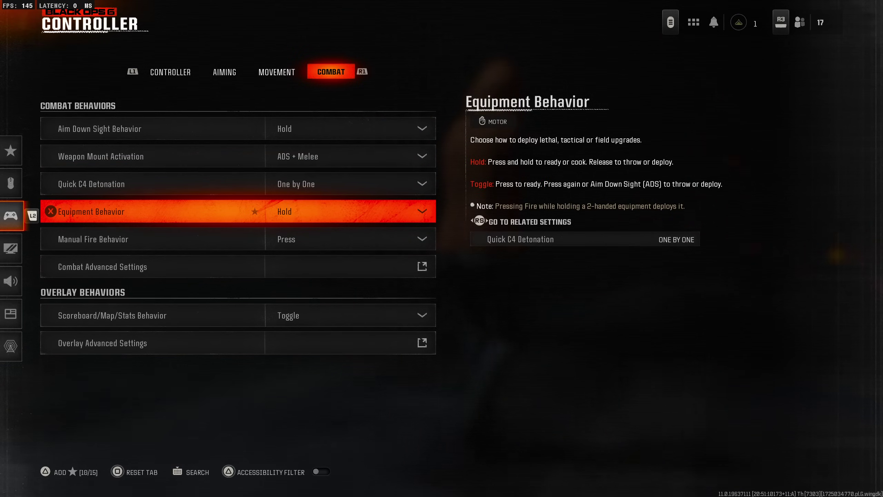
click(93, 239)
click(112, 315)
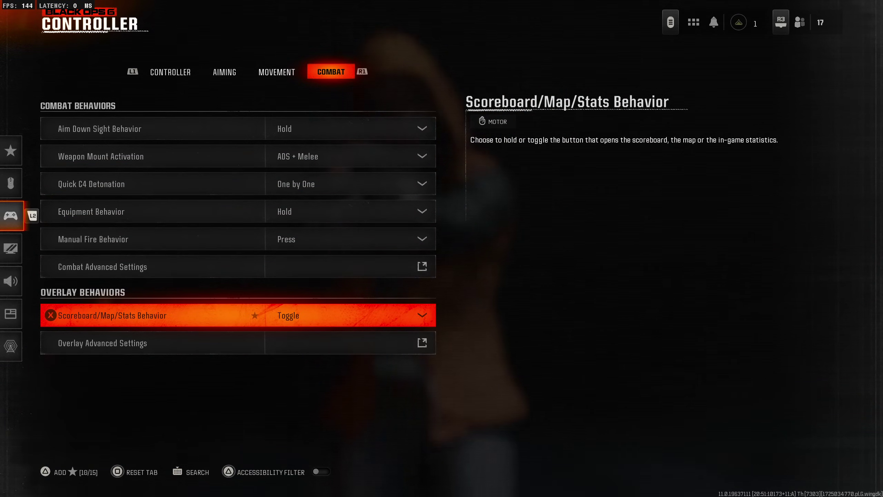
key(Return)
key(Escape)
- Go back to the general controller settings and examine the Button Layout and Stick Layout Preset
key(q)
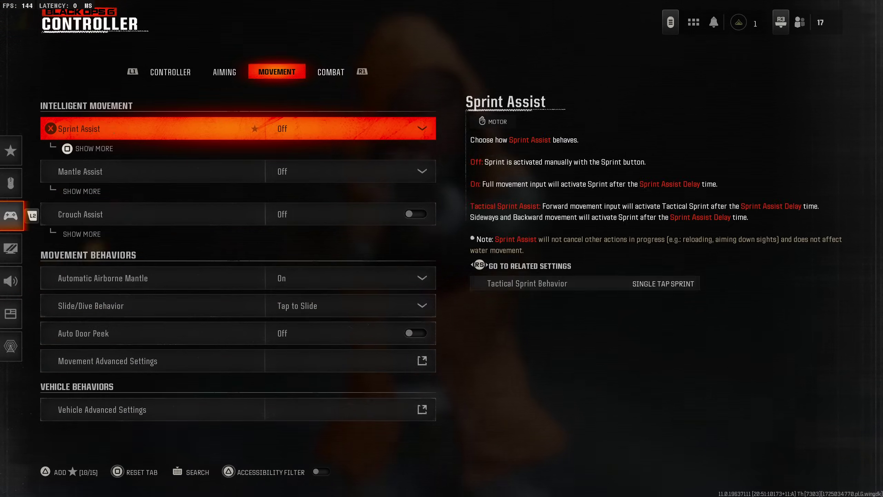
key(q)
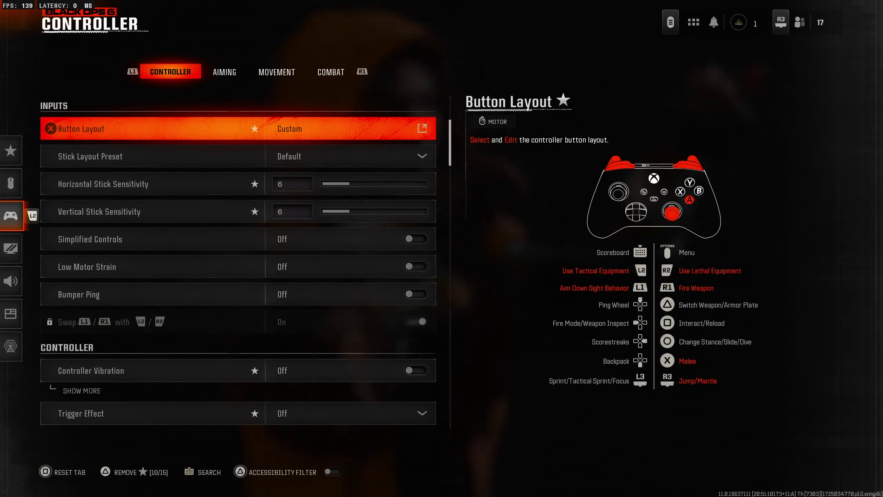
key(Down)
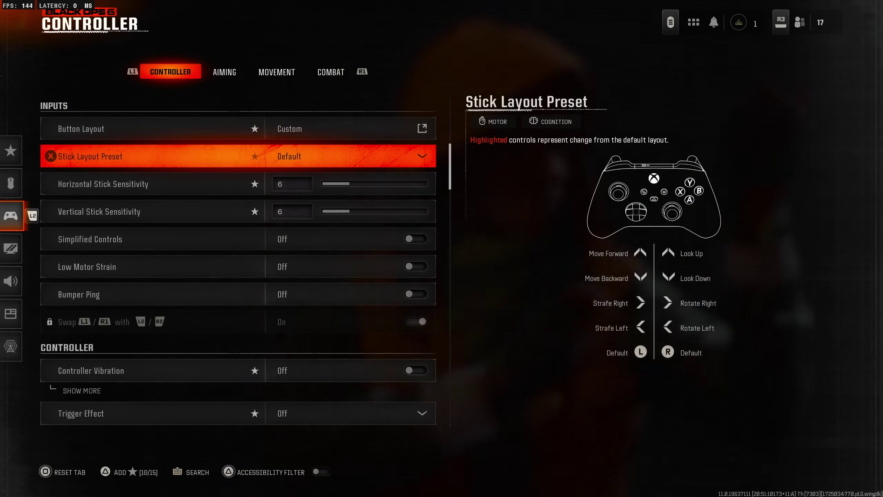
key(Down)
key(Up)
key(Up)
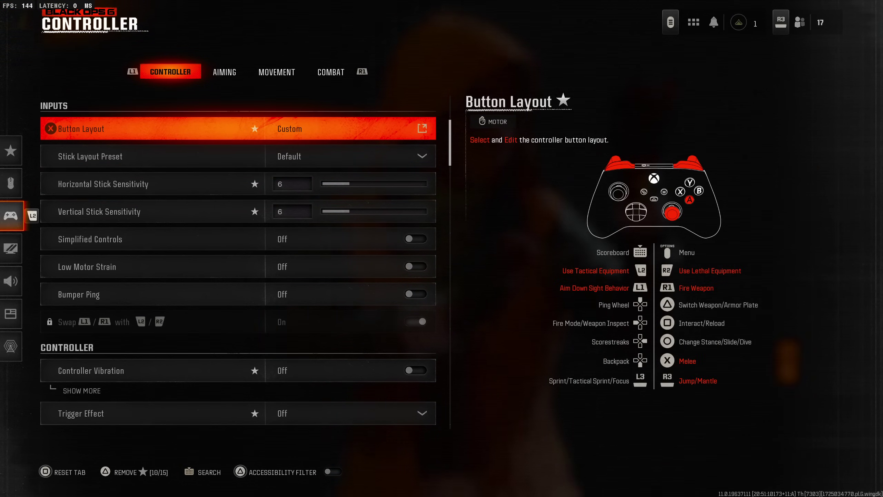
key(Down)
key(Down)
key(Down)
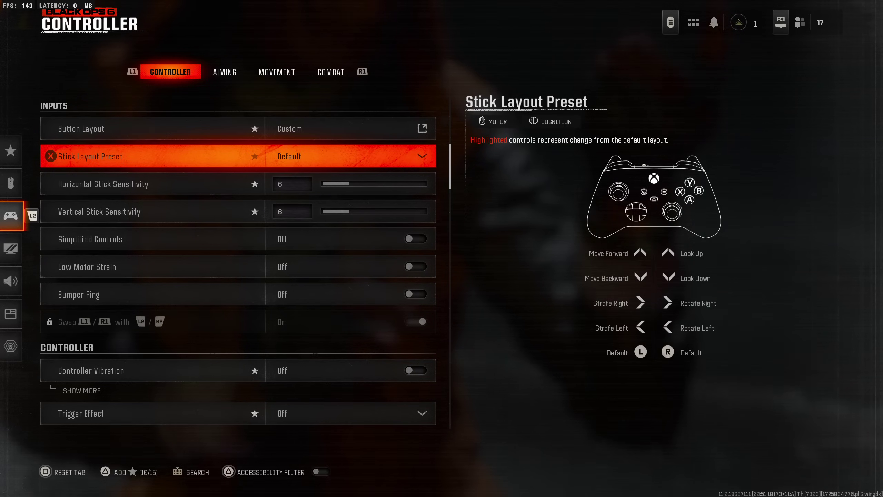
- Compare the horizontal and vertical stick sensitivity settings
key(Up)
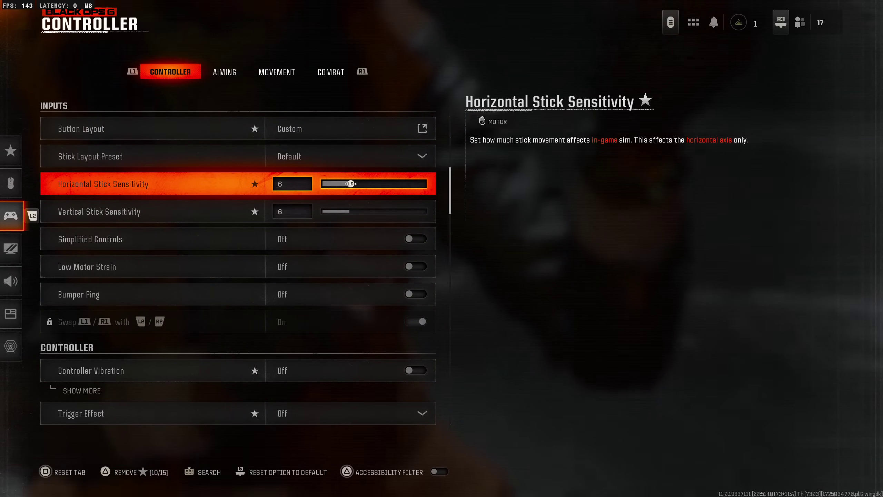
key(Down)
key(Up)
key(Down)
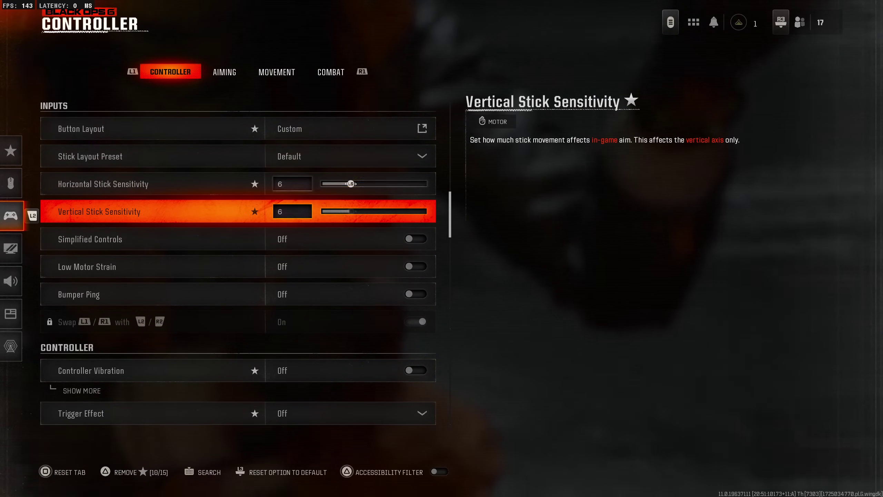
key(Up)
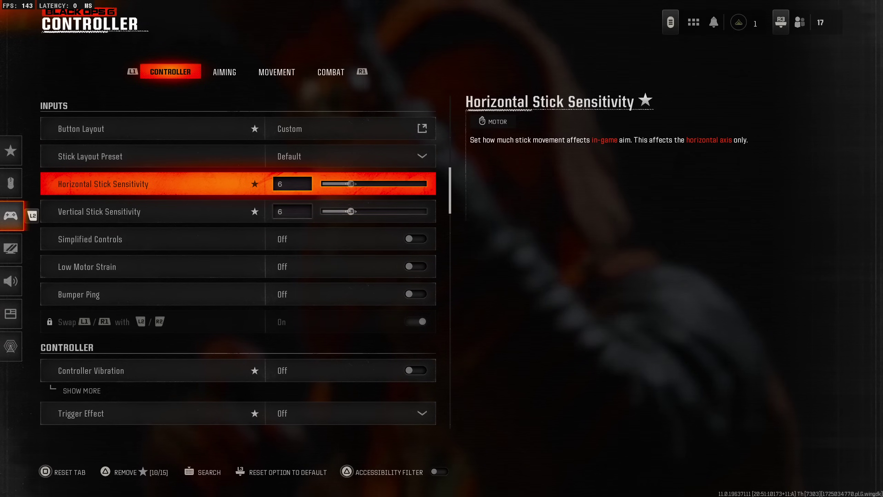
key(Down)
- Read the descriptions of Simplified Controls, Low Motor Strain and the locked L1/R1 with L2/R2 swap option
key(Down)
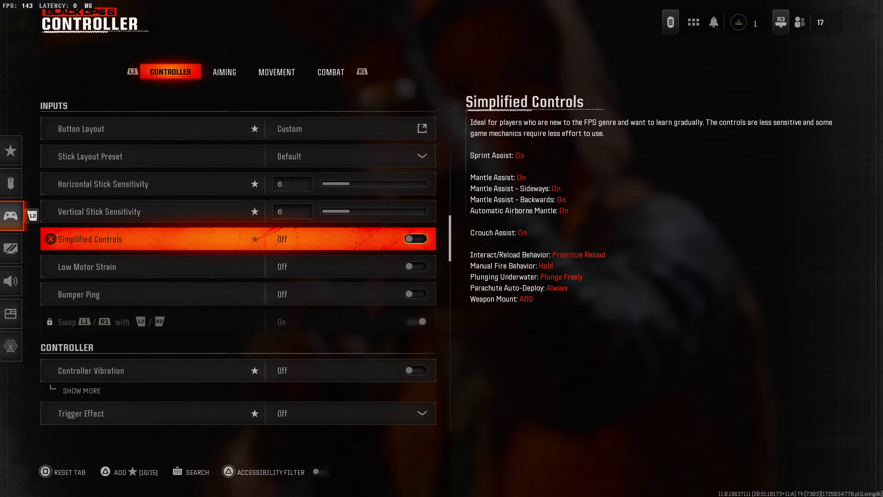
key(Down)
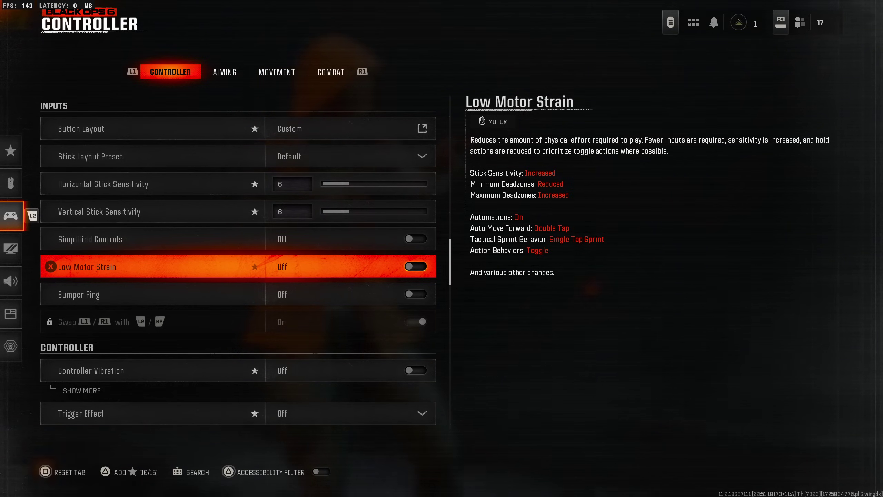
key(Down)
key(Down)
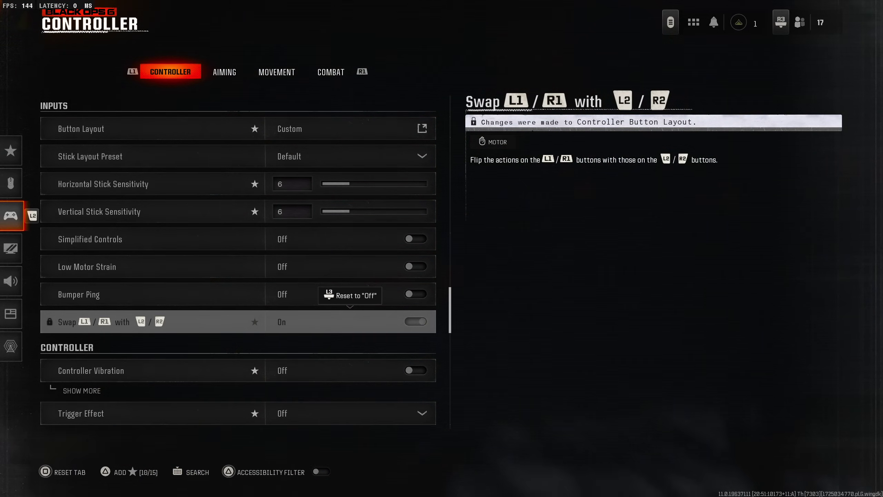
key(Left)
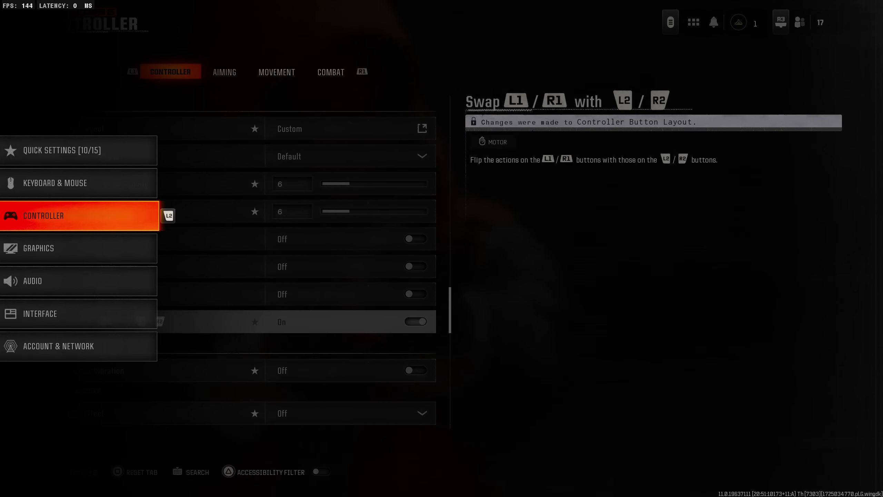
key(Right)
- Move on to the Controller Vibration setting and read its description
key(Down)
key(Down)
key(Down)
key(Down)
key(Down)
key(Down)
key(Down)
key(Down)
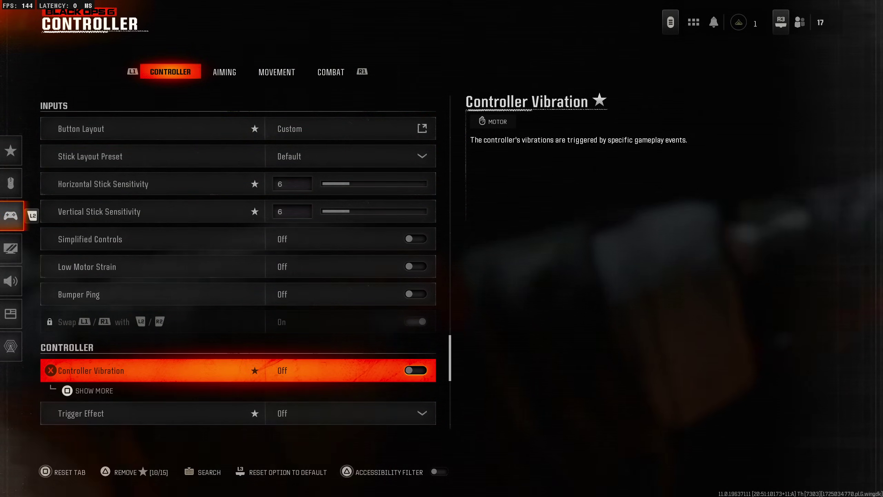
- Read the Trigger Effect description and look through its available options
key(Down)
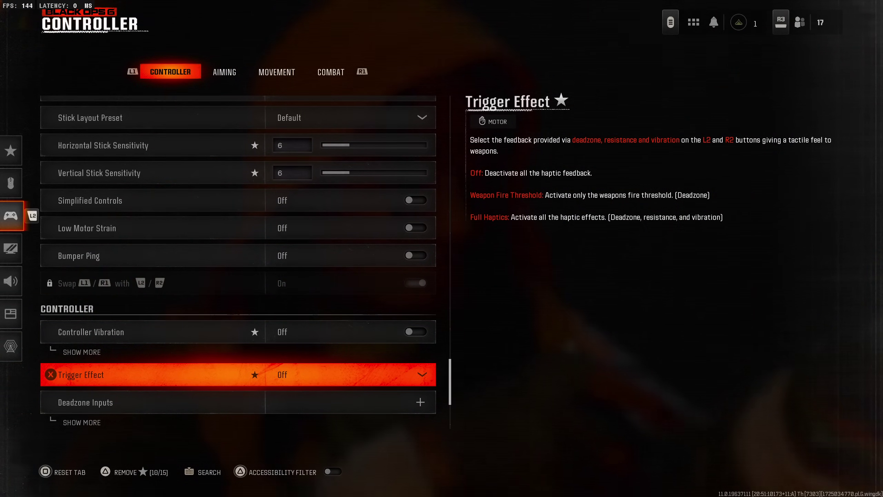
key(Return)
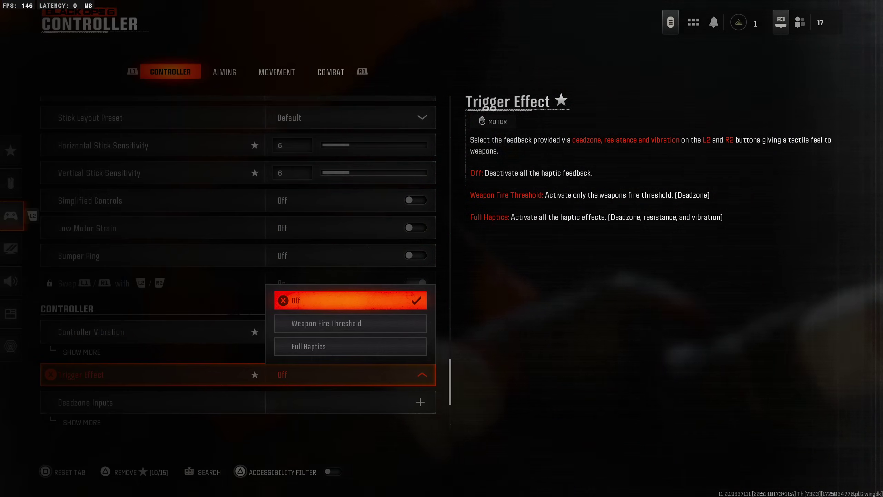
key(Escape)
- Expand the Deadzone Inputs group and compare the Left Stick Min and Right Stick Min settings
key(Down)
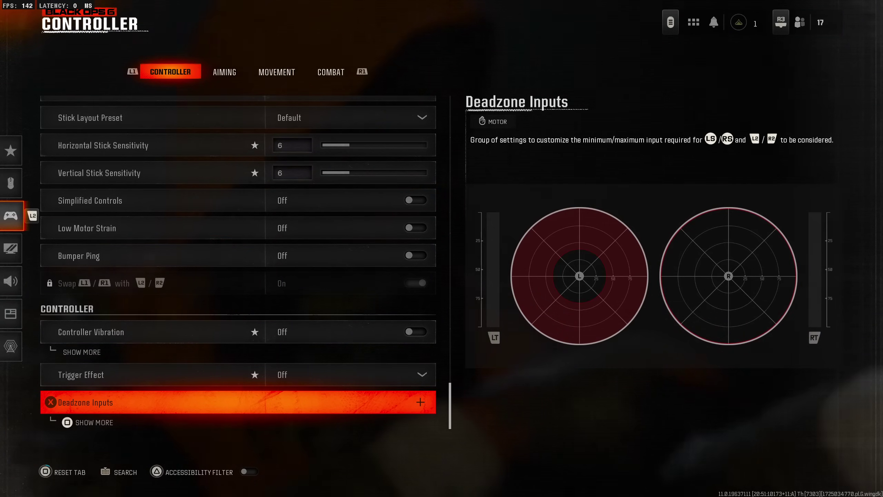
key(Return)
key(Down)
key(Down)
key(Down)
key(Down)
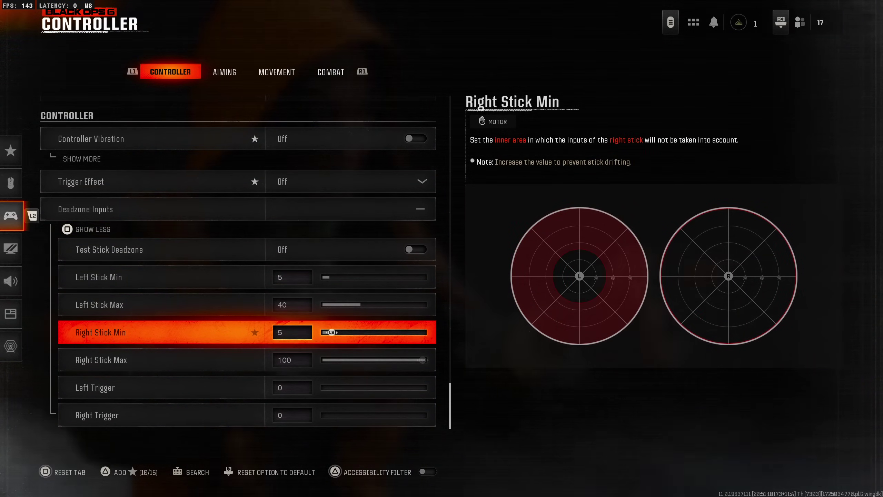
key(Up)
key(Up)
key(Down)
key(Down)
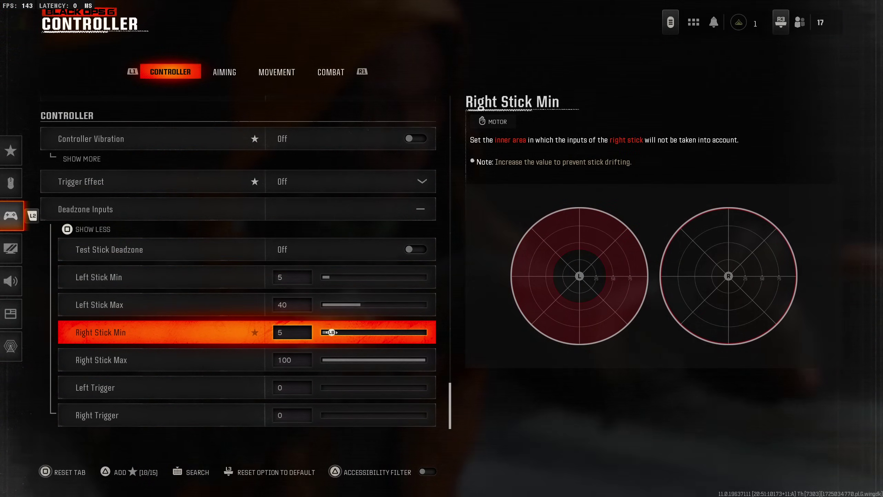
key(Up)
key(Up)
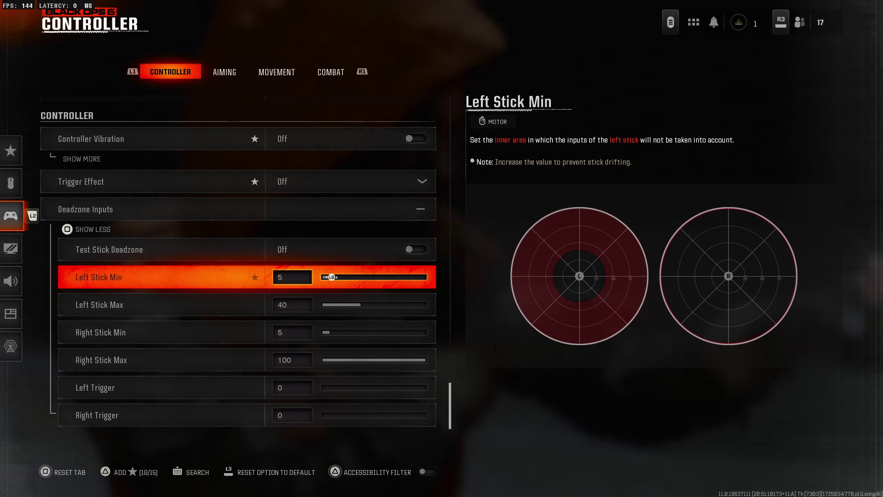
- Examine the Left Stick Max, Right Stick Max and left and right trigger deadzone settings
key(Down)
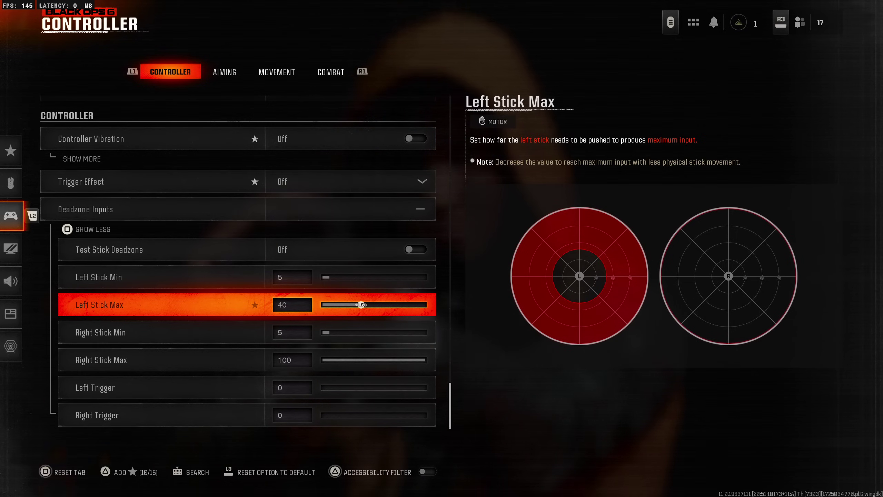
key(Down)
key(Down)
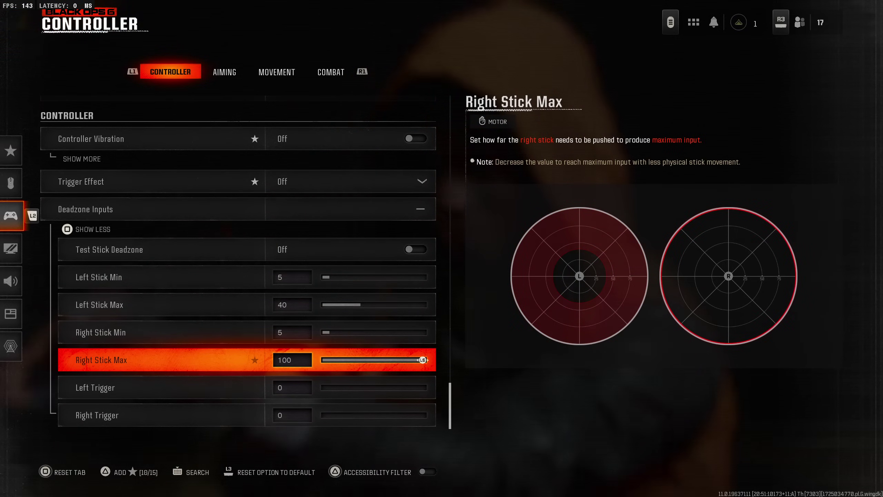
key(Down)
key(Down)
key(Down)
key(Up)
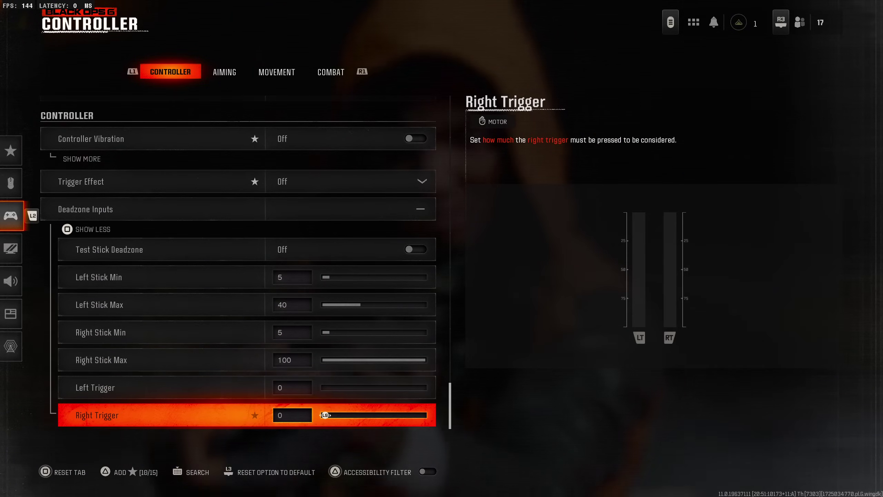
key(Up)
key(Up)
key(Up)
- Switch to the Aiming settings, expand Sensitivity Multiplier and read the ground vehicle, air scorestreak, tablet and ADS multiplier descriptions
key(e)
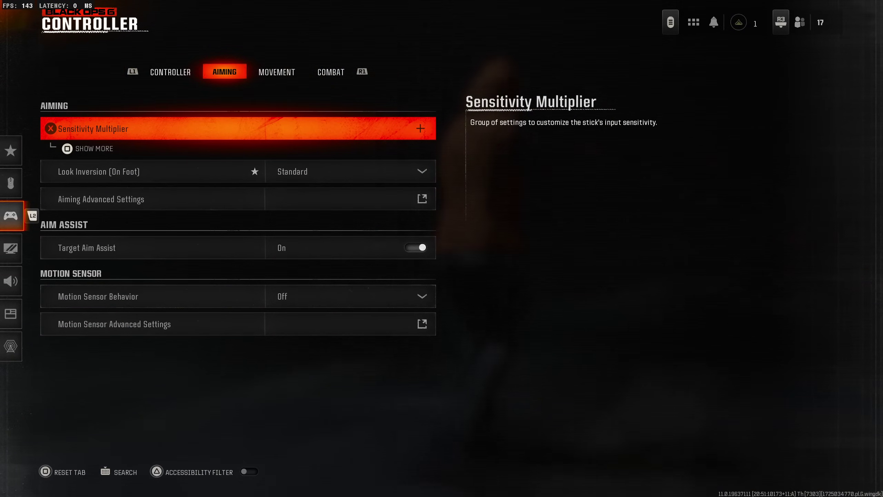
key(Return)
key(Down)
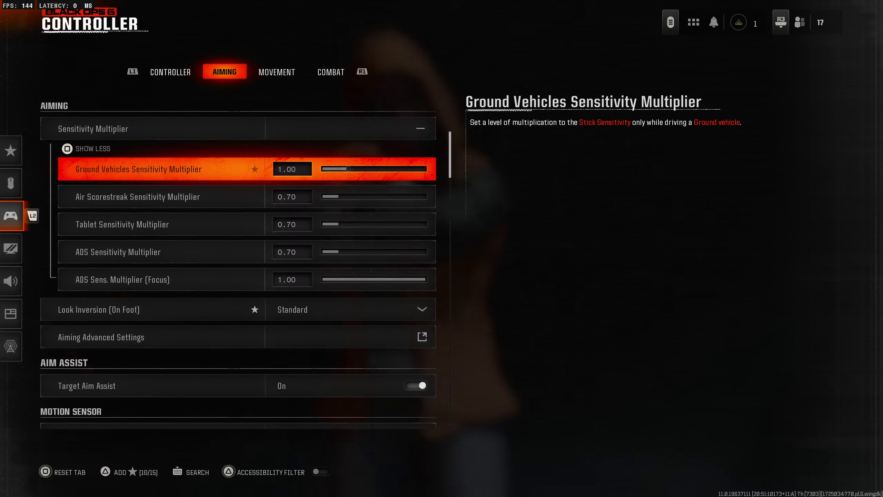
key(Down)
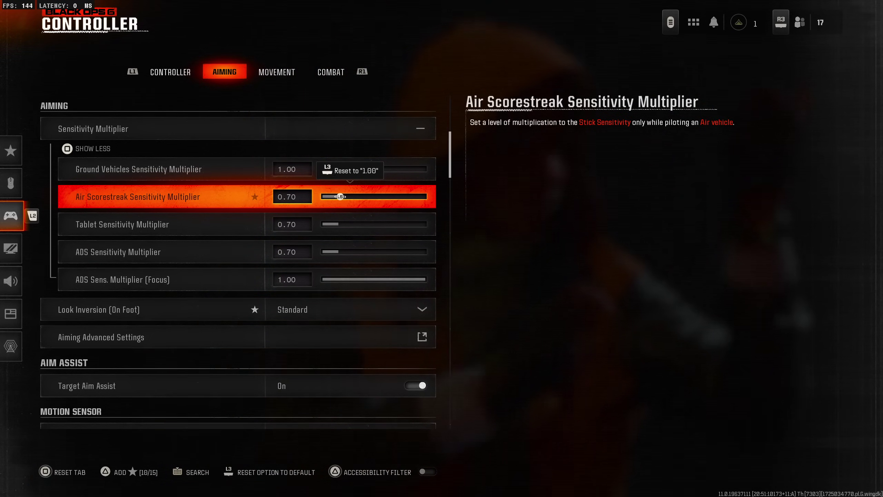
click(161, 224)
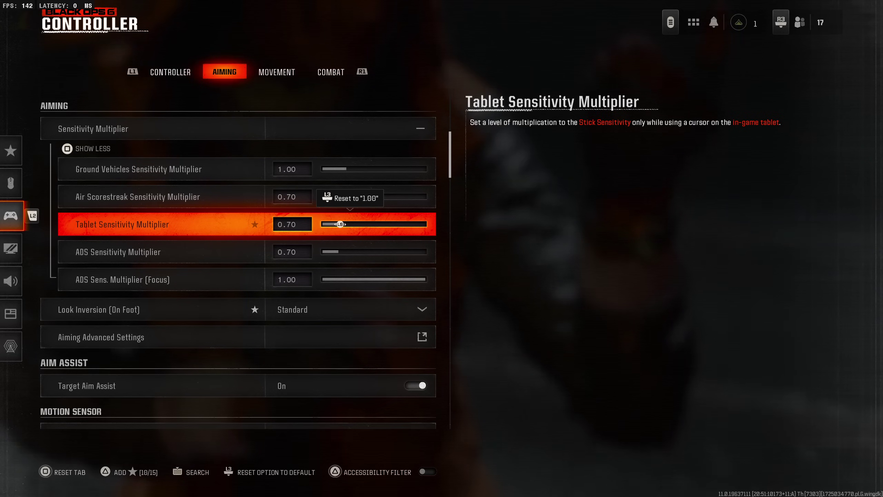
click(161, 252)
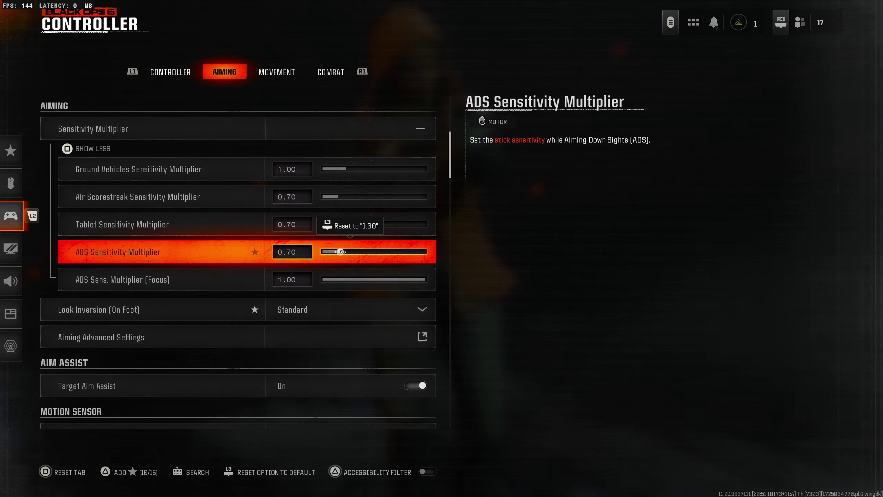
- Open Aiming Advanced Settings and read the ADS Sensitivity Transition Timing description
key(Down)
key(Down)
key(Down)
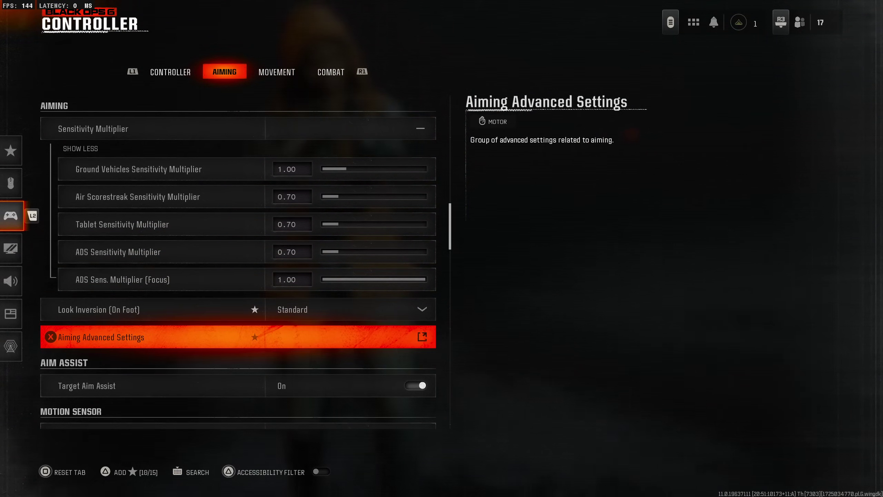
key(Return)
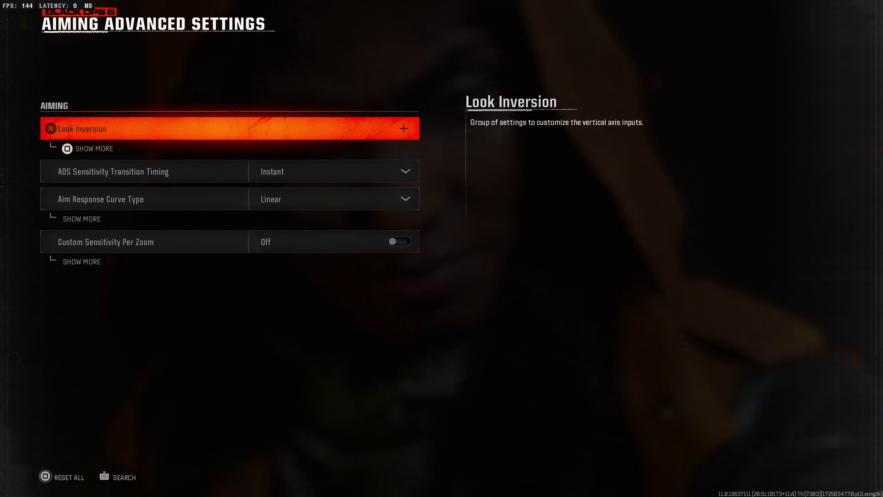
key(Down)
key(Up)
key(Down)
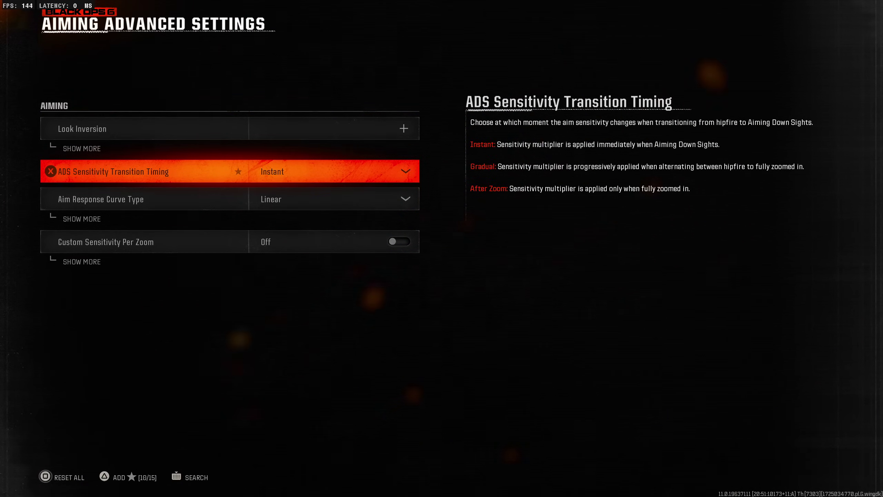
- Examine the Standard, Linear and Dynamic options of Aim Response Curve Type
key(Down)
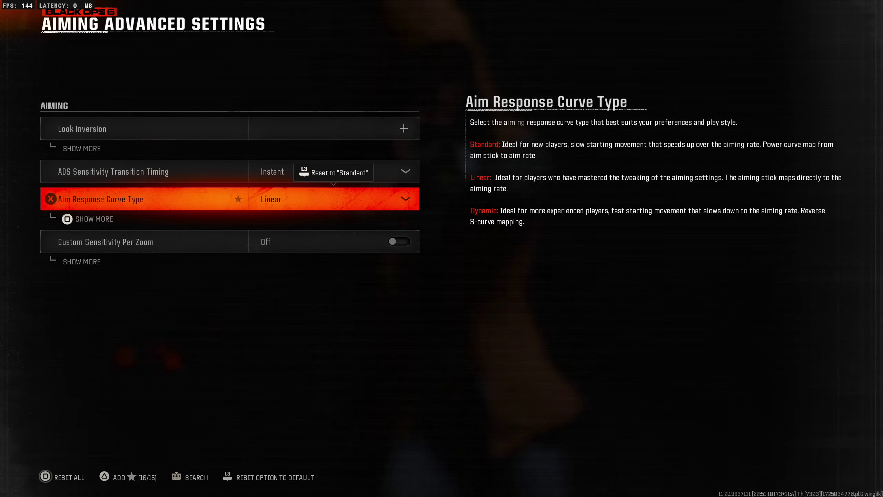
key(Return)
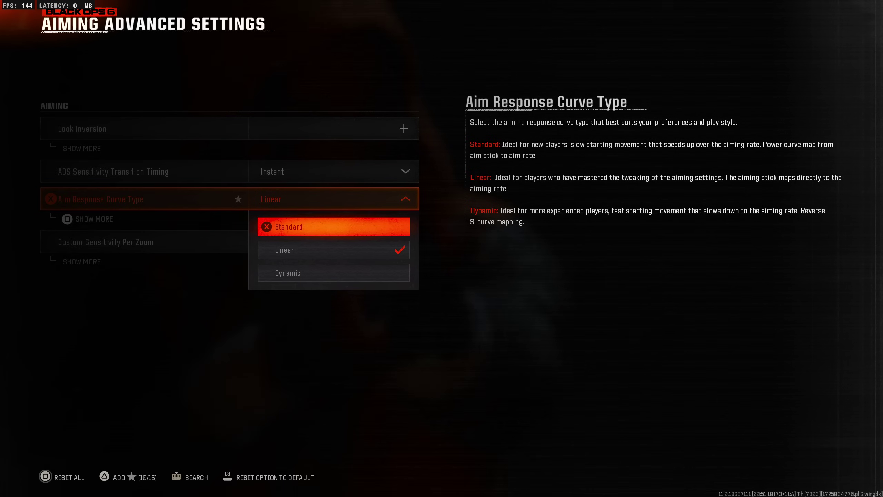
key(Return)
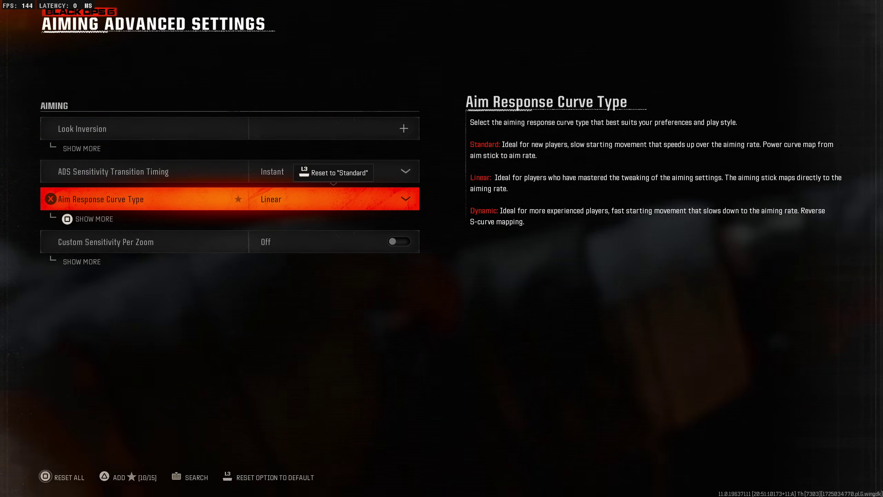
- Expand the Custom Sensitivity Per Zoom group and look through its locked ADS multipliers for each zoom level
key(Down)
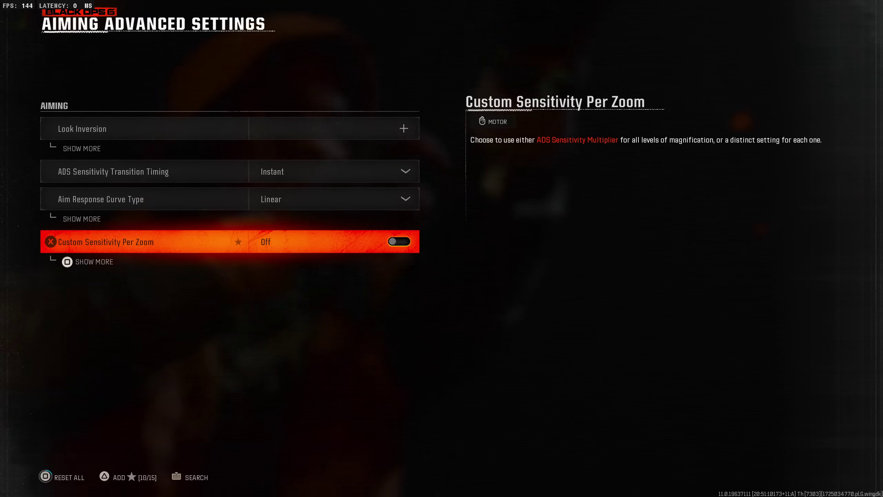
key(r)
key(Down)
key(Down)
key(Down)
key(Down)
key(Down)
key(Down)
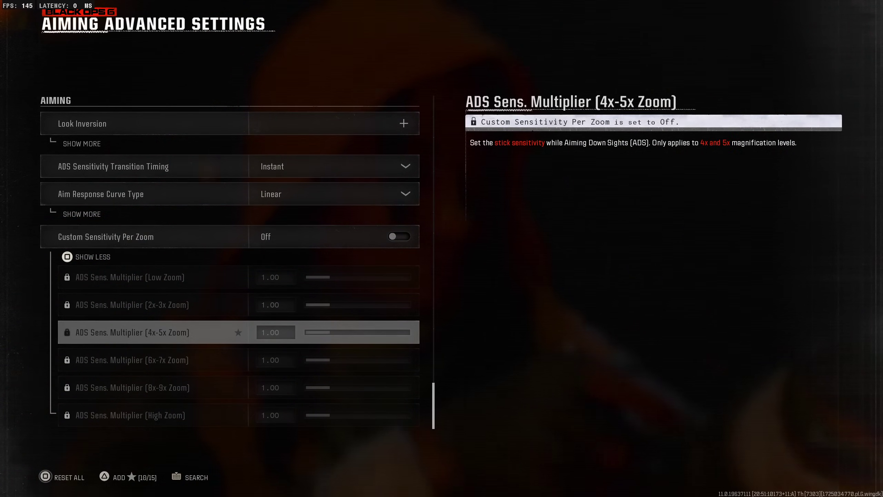
key(Up)
key(Up)
key(Up)
key(Up)
key(Up)
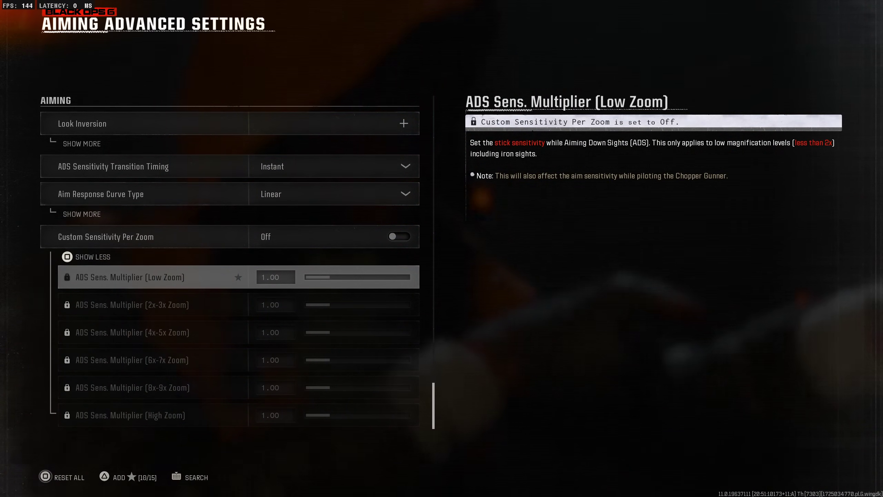
- Turn on Custom Sensitivity Per Zoom and set the Low Zoom ADS multiplier to 0.75
key(Up)
key(Return)
key(Down)
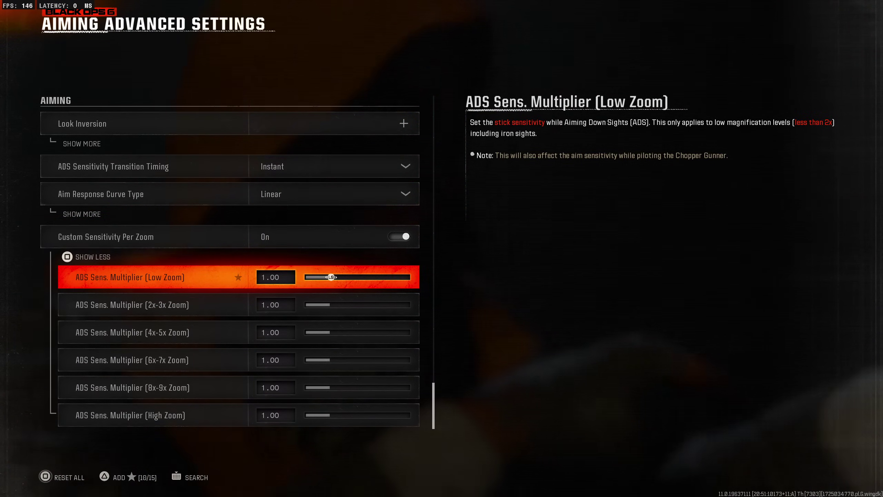
key(Left)
key(Left)
key(Left)
key(Left)
key(Left)
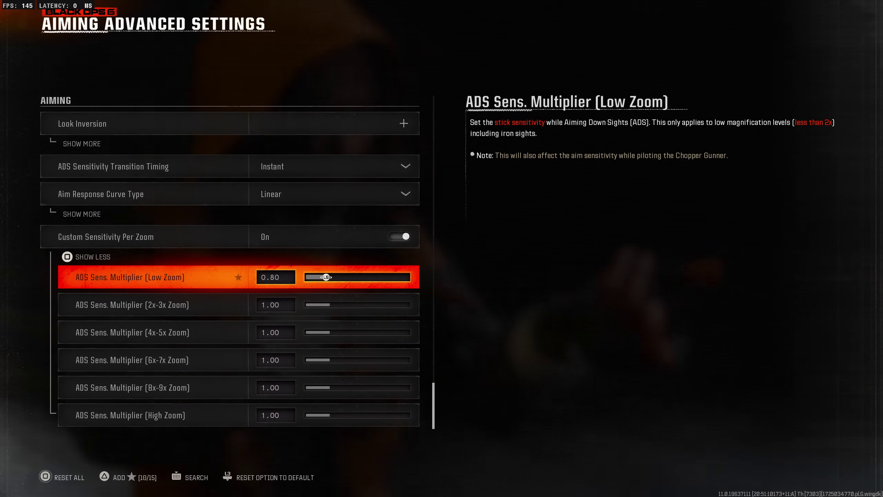
- Set the 2x-3x Zoom ADS sensitivity multiplier to 0.85
key(Down)
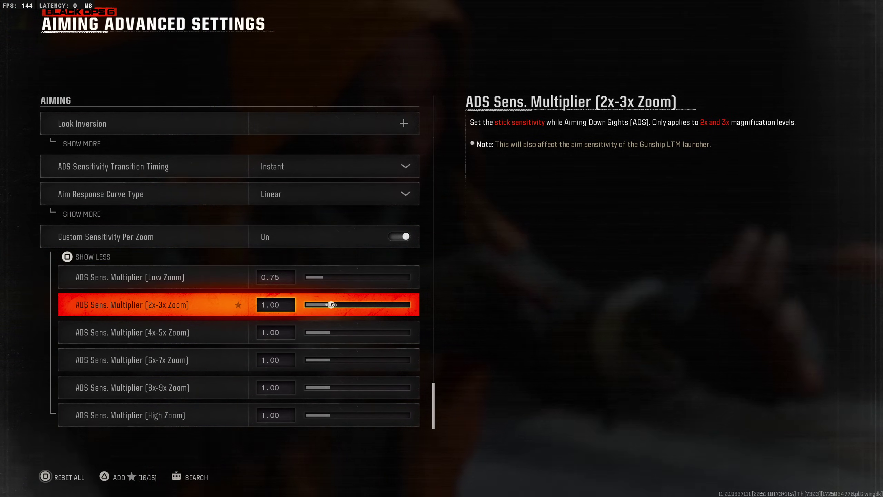
key(Left)
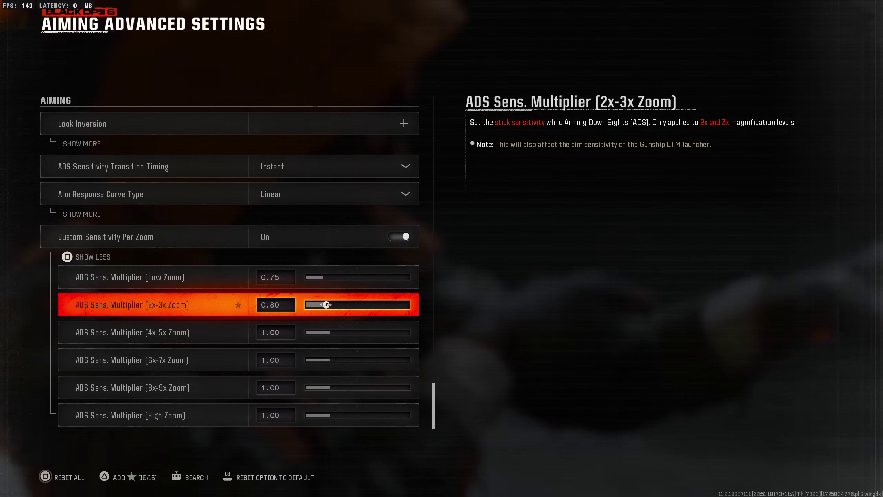
key(Right)
- Look through the ADS multipliers for the 4x-5x, 6x-7x, 8x-9x and High Zoom levels
key(Down)
key(Down)
key(Down)
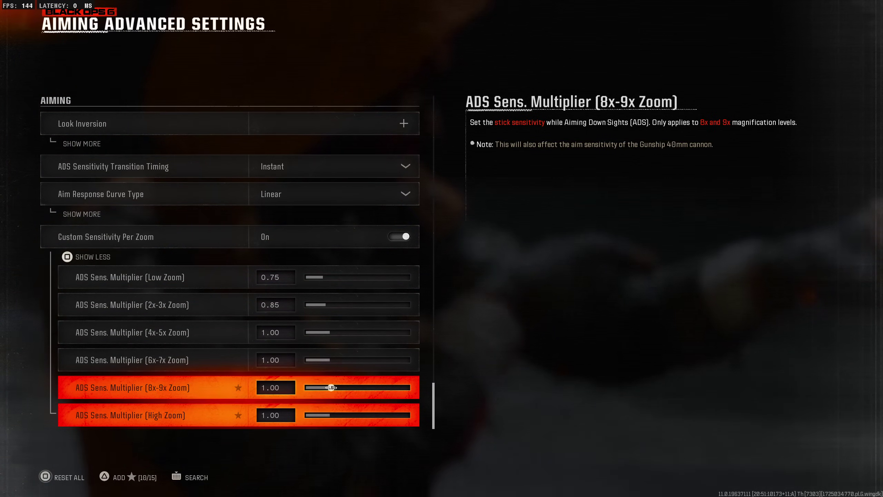
key(Down)
key(Up)
key(Up)
key(Up)
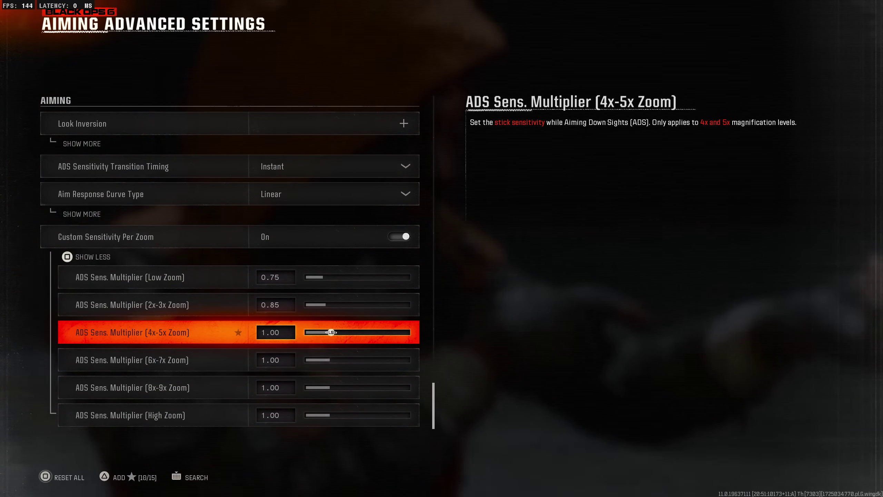
key(Down)
key(Down)
key(Up)
key(Up)
key(Up)
key(Down)
key(Down)
key(Down)
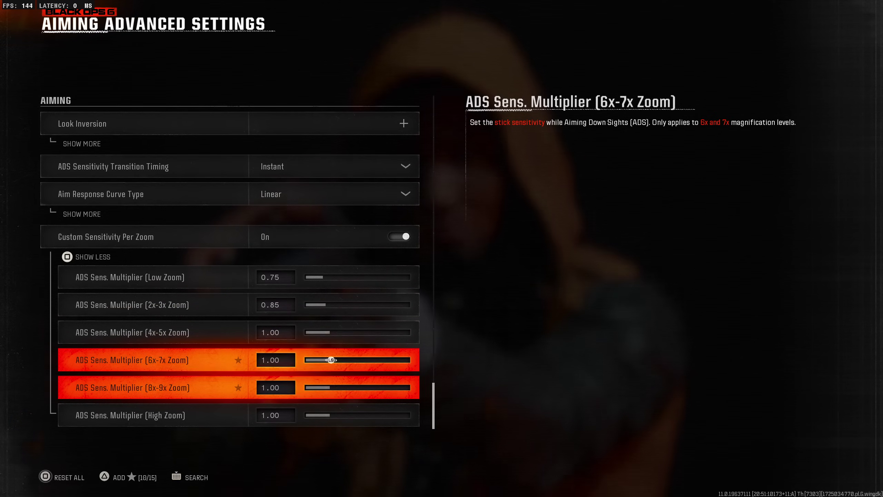
- Turn Custom Sensitivity Per Zoom back off and return to the main Aiming settings
key(Up)
key(Up)
key(Up)
key(Up)
key(Up)
key(Up)
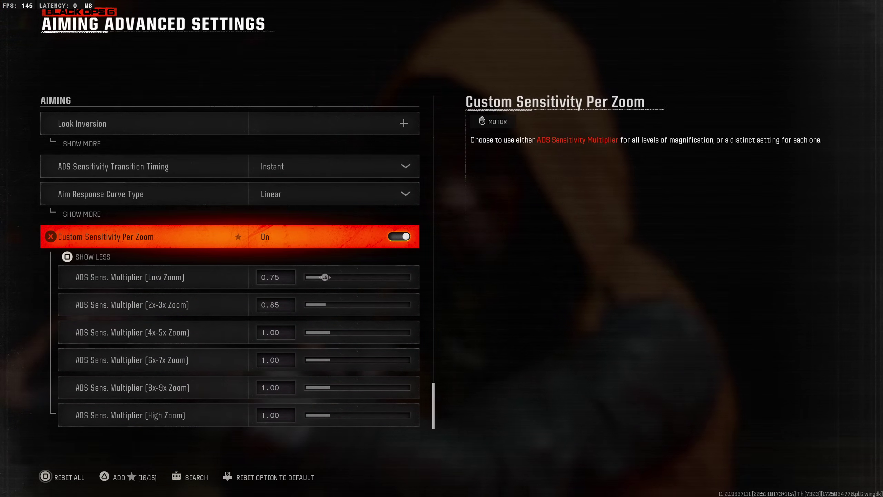
key(Return)
key(Escape)
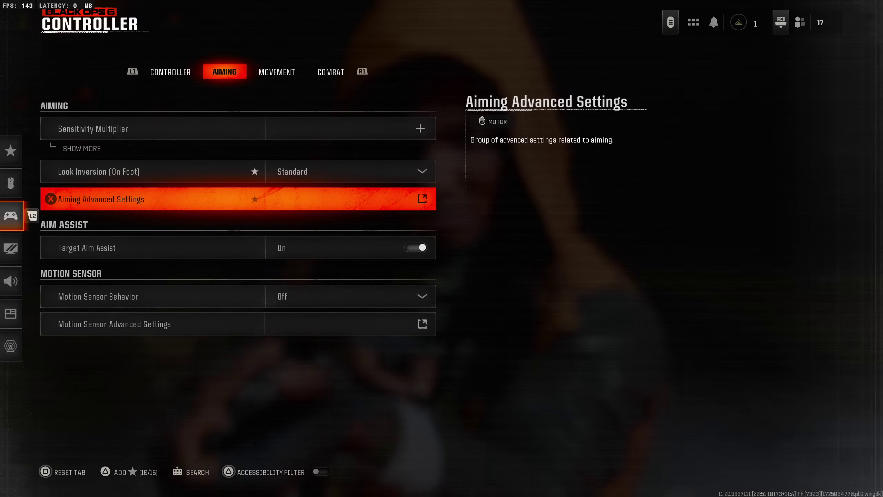
- Expand the Sensitivity Multiplier group again and examine the ADS Sensitivity Multiplier
key(Up)
key(Up)
key(Return)
key(Down)
key(Down)
key(Down)
key(Down)
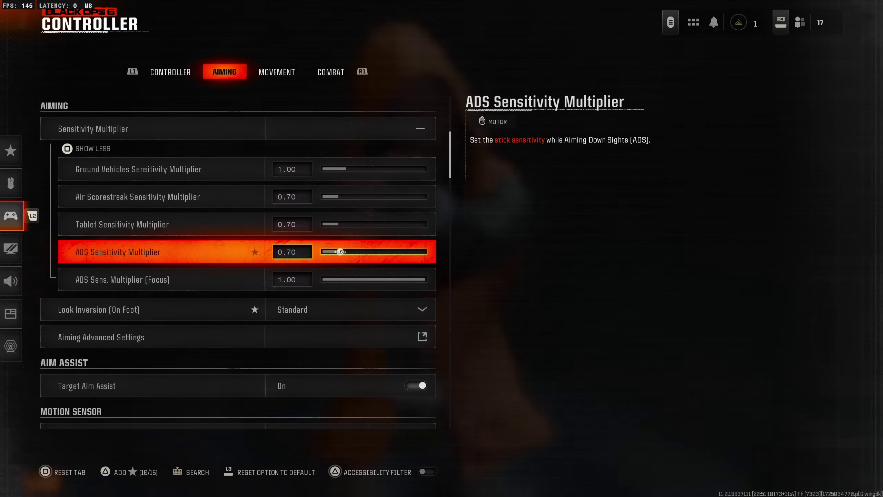
- Leave and reopen the controller settings, and read the Target Aim Assist description
key(Escape)
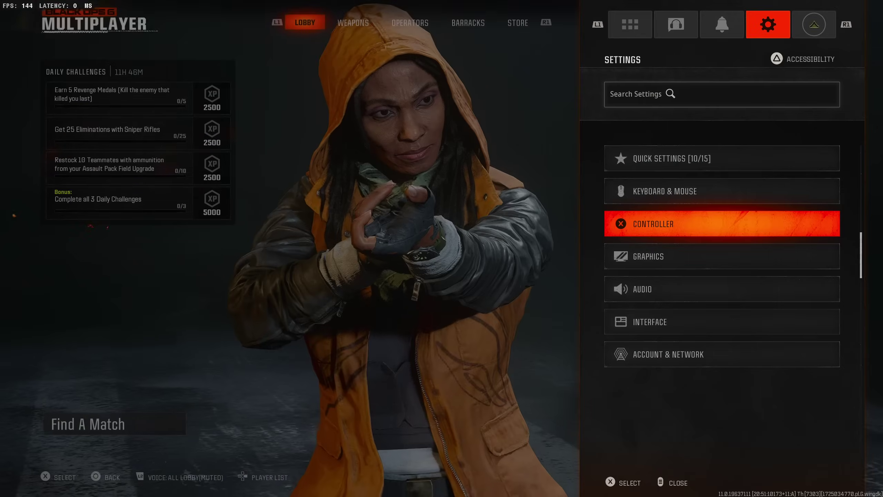
key(Return)
key(Down)
key(Down)
key(Down)
key(Down)
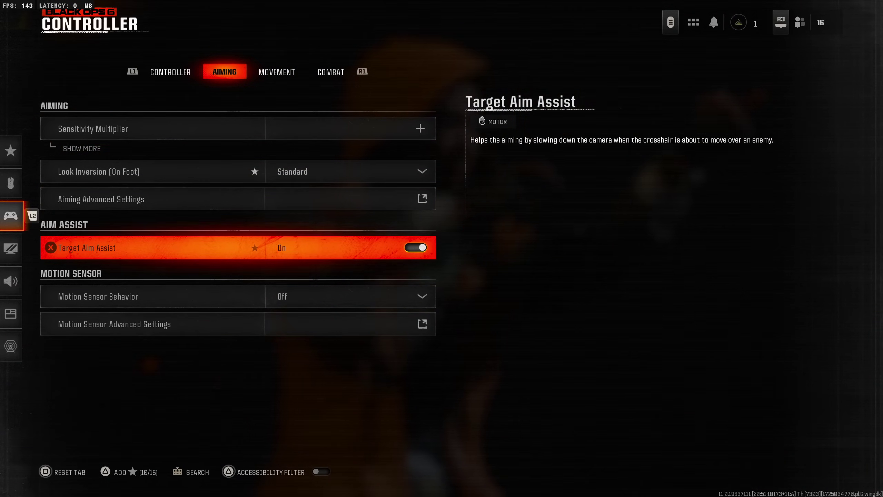
- Read the Motion Sensor Behavior description, leave the controller settings and open the Voice Chat page of the Audio settings
key(Down)
key(Up)
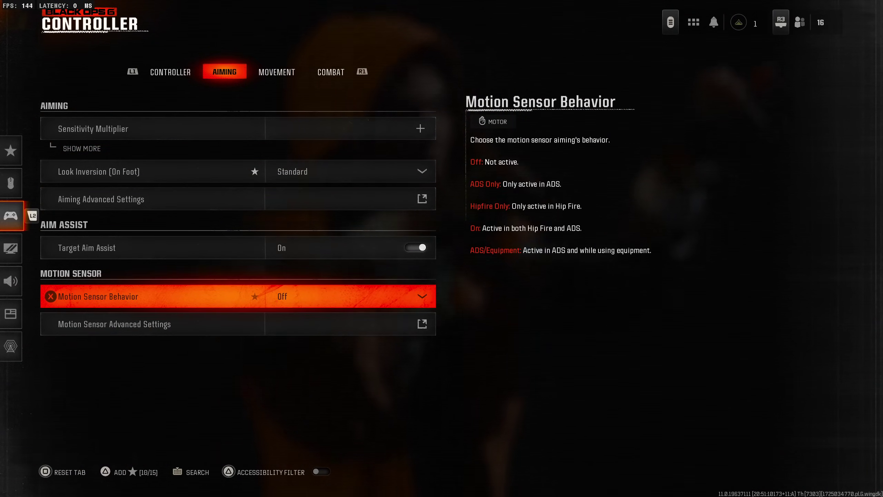
key(Up)
key(Left)
key(Down)
key(Return)
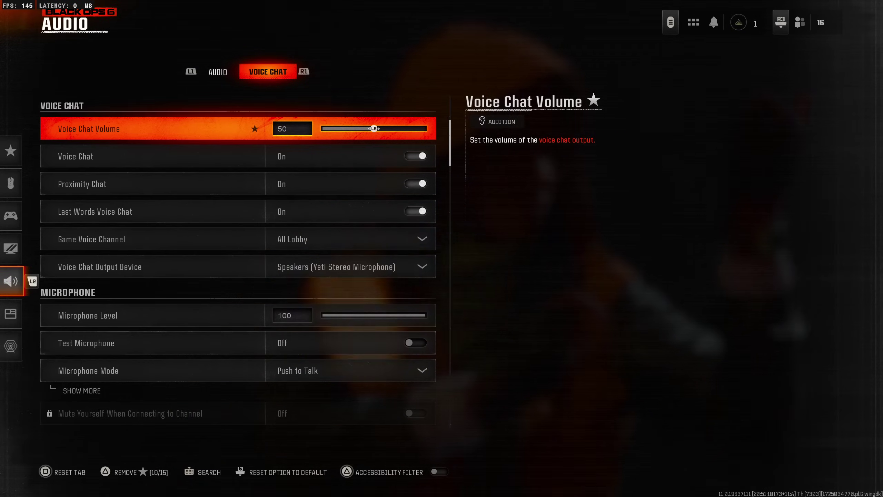
- Look through the Voice Chat and Microphone settings down to Mute Yourself When Connecting to Channel and the Microphone Mode description
key(Down)
key(Down)
key(Down)
key(Down)
key(Down)
key(Down)
key(Down)
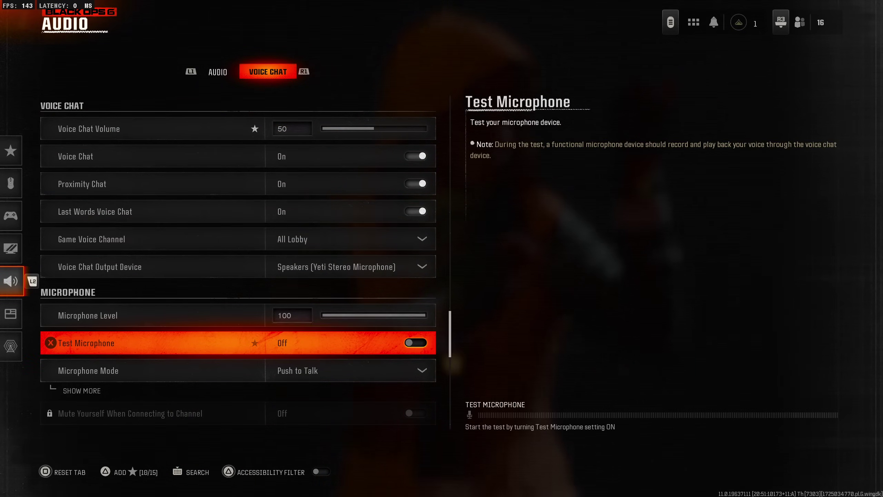
key(Up)
key(Up)
key(Up)
key(Down)
key(Down)
key(Down)
key(Down)
key(Down)
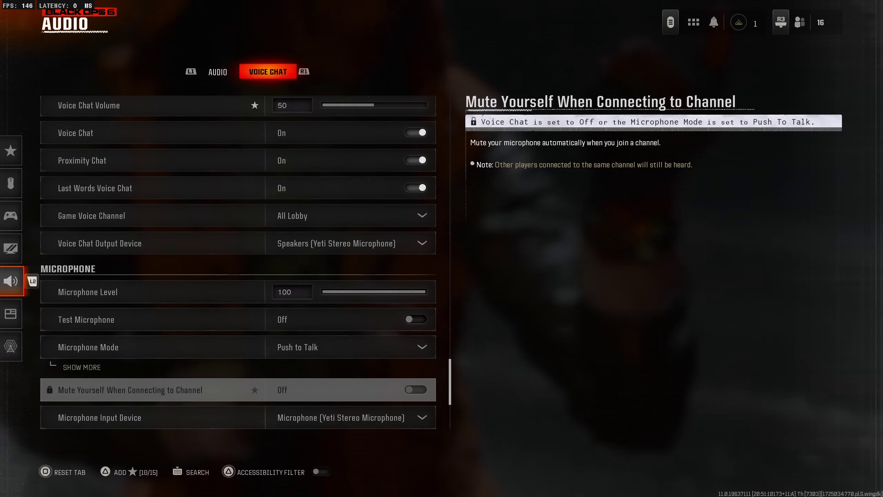
key(Up)
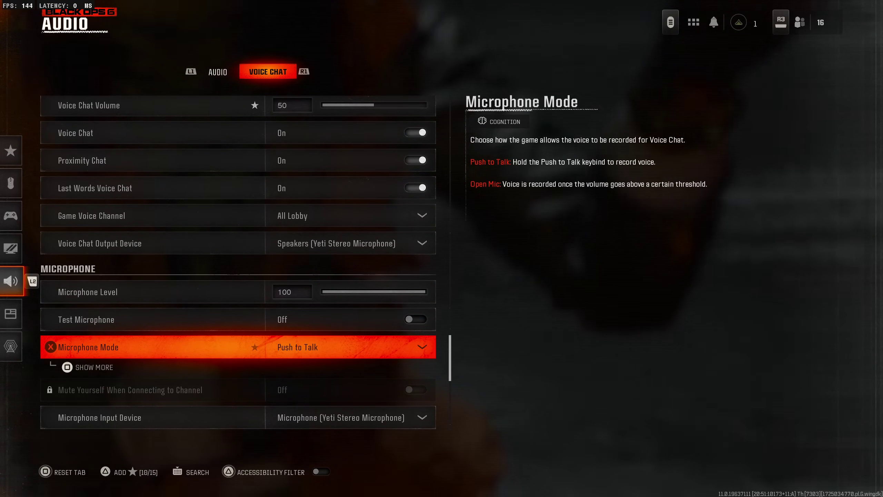
- Go back to Voice Chat Volume and read the Proximity Chat and Last Words Voice Chat descriptions
key(Up)
key(Up)
key(Up)
key(Up)
key(Up)
key(Up)
key(Up)
key(Up)
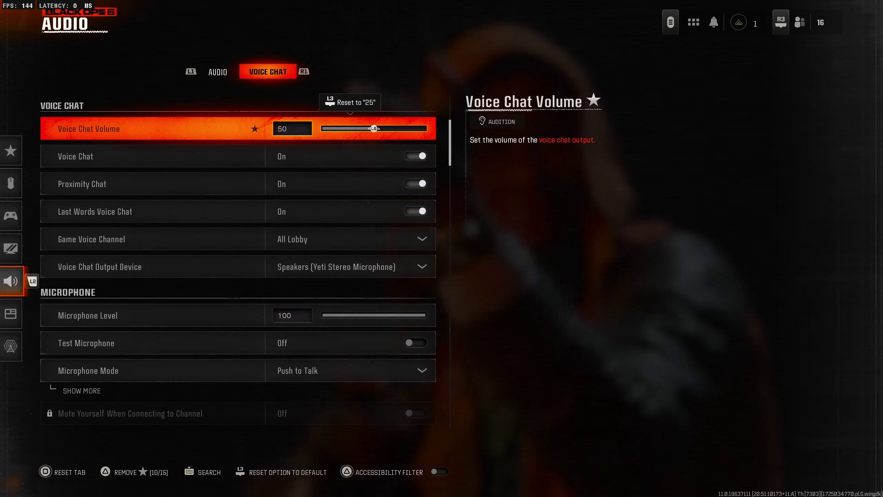
key(Down)
key(Down)
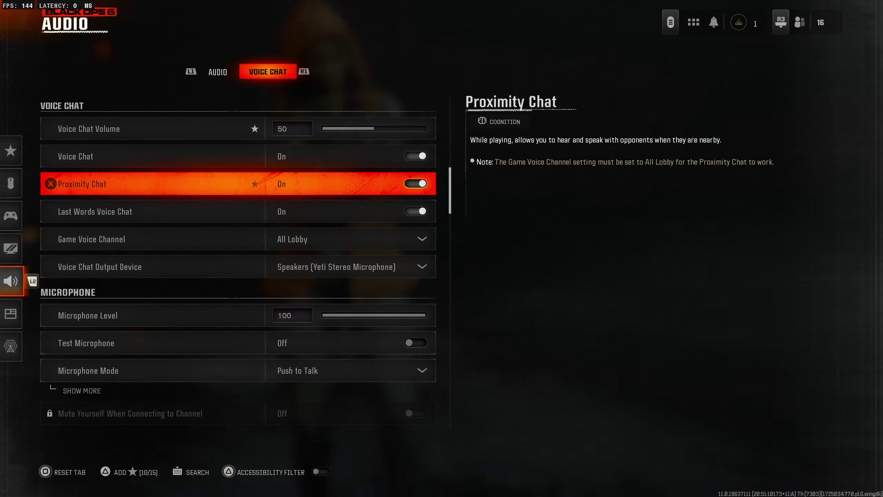
key(Down)
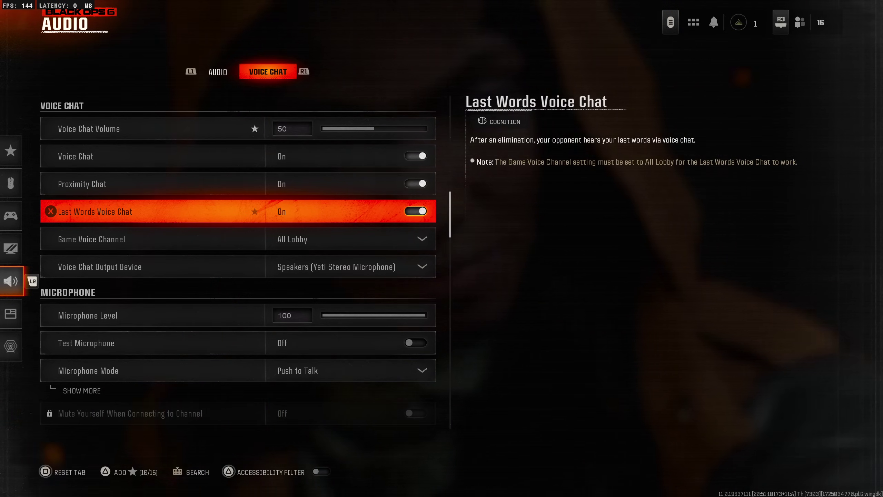
key(Up)
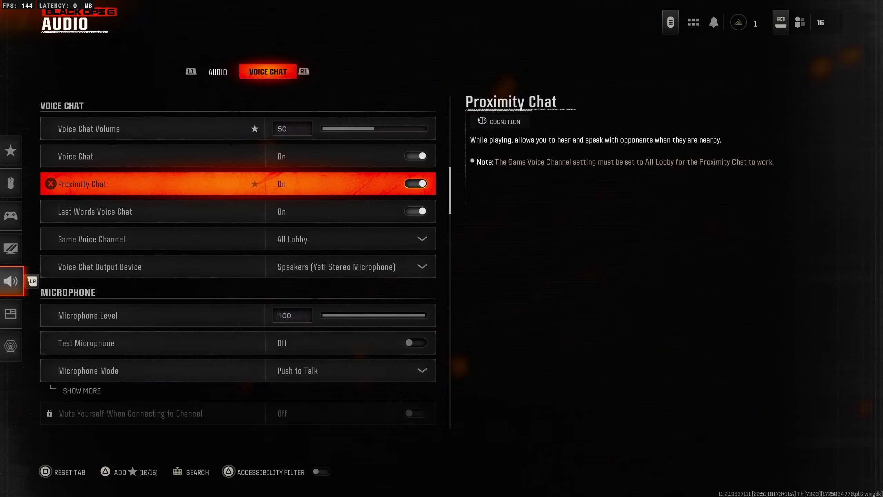
- Read the descriptions of Voice Chat Output Device and Microphone Level
key(Down)
key(Down)
key(Down)
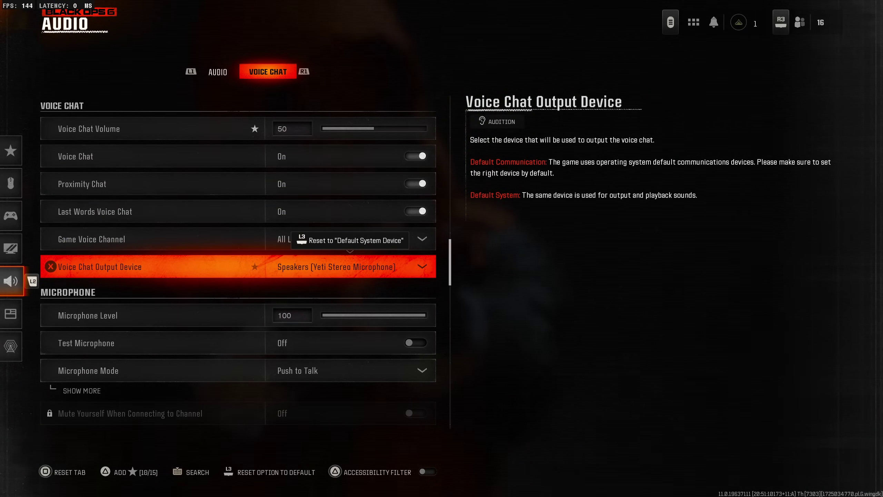
key(Down)
key(Down)
key(Up)
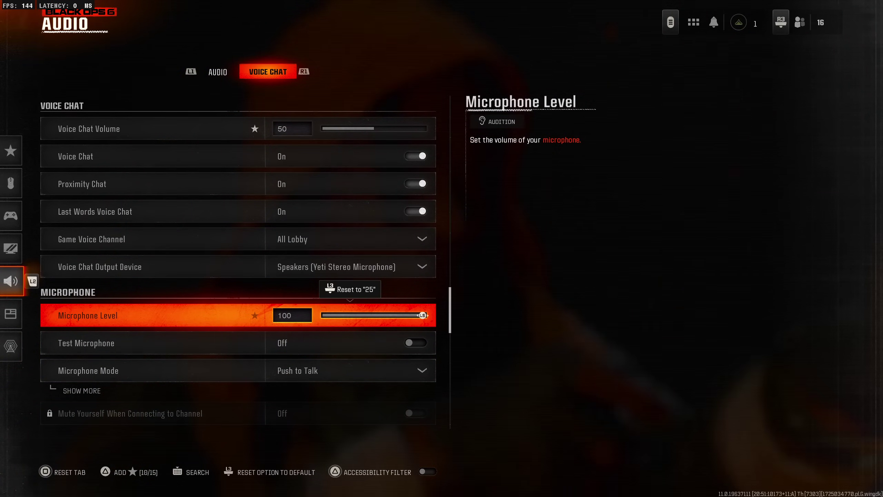
- Go over the voice chat options once more, from Proximity Chat through Microphone Level to Microphone Mode
key(Up)
key(Up)
key(Up)
key(Up)
key(Up)
key(Up)
key(Down)
key(Down)
key(Down)
key(Down)
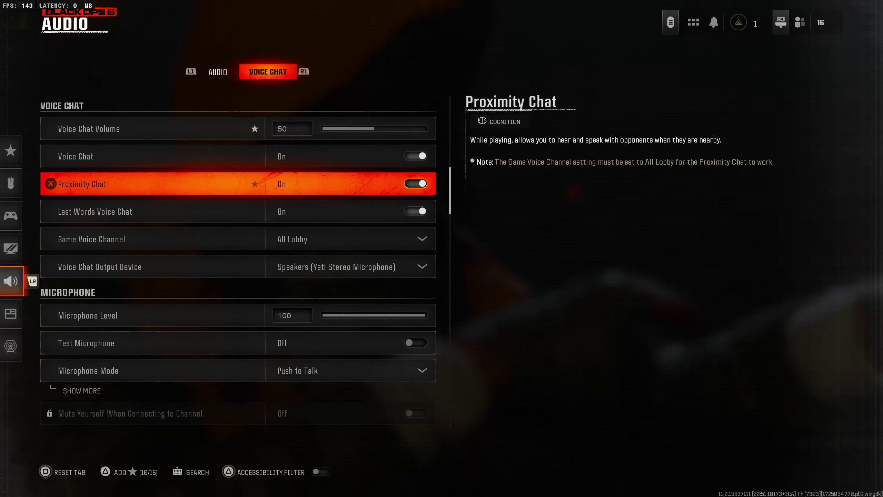
key(Down)
key(Down)
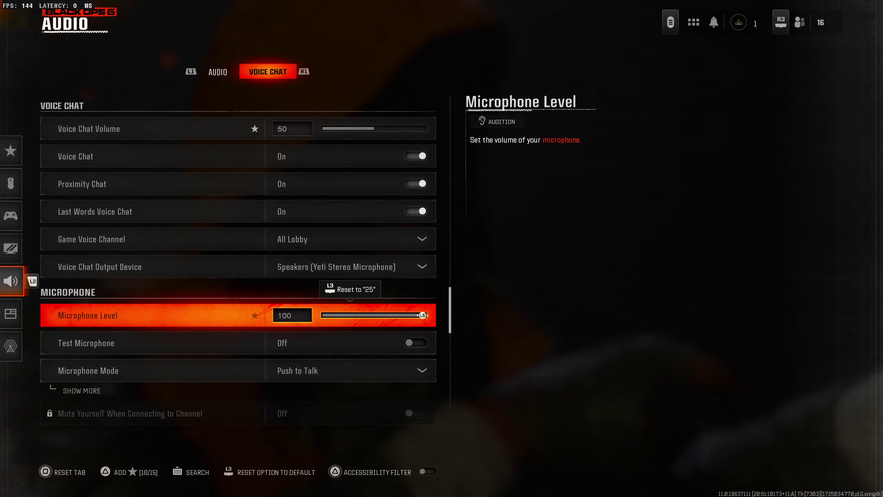
key(Down)
key(Down)
key(Down)
key(Up)
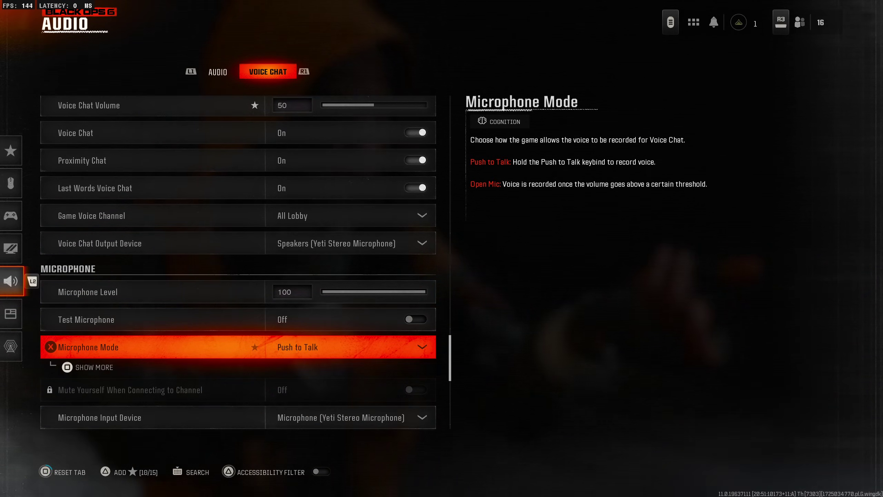
- Check the Microphone Mode choices and read the Mute Yourself When Connecting to Channel description
key(Return)
key(Return)
key(Down)
key(Down)
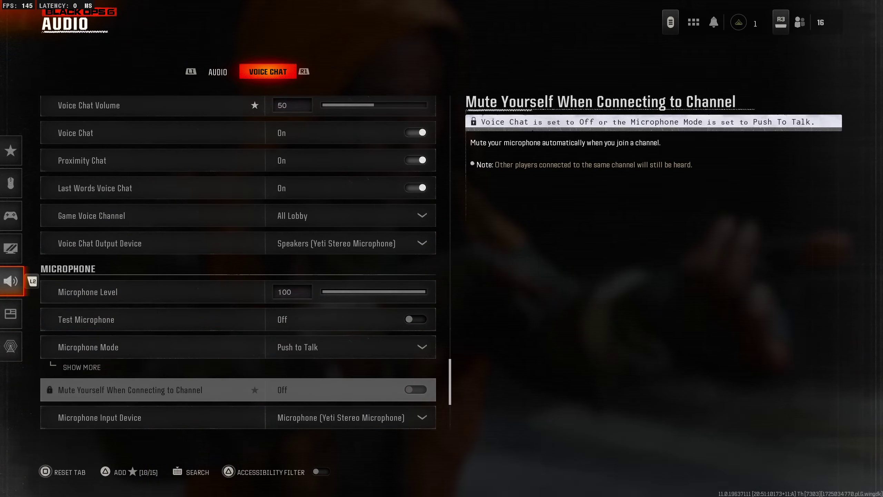
key(Down)
key(Up)
- Expand Master Game Volume on the main Audio page and review the Gameplay Music, Dialogue and Effects volumes
key(q)
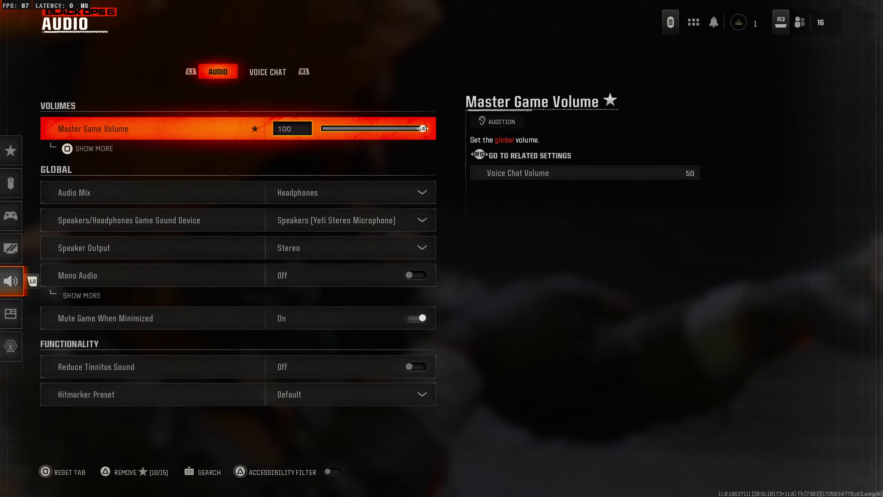
key(Return)
key(Down)
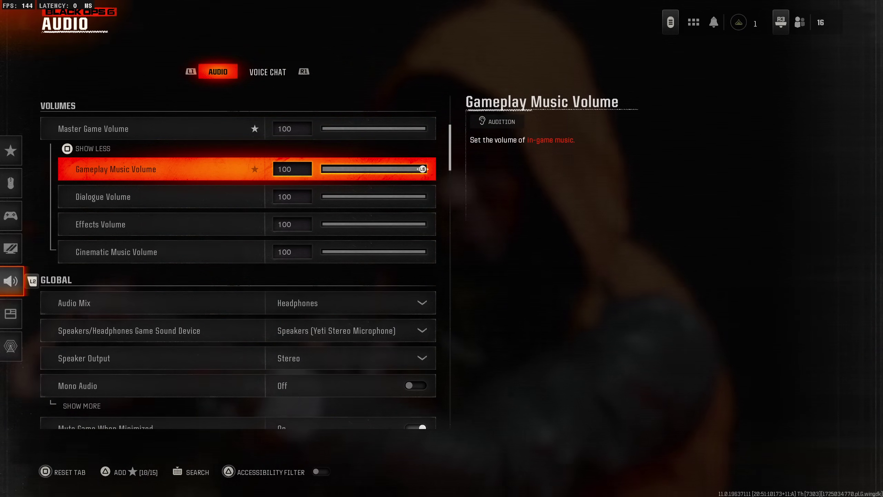
click(103, 196)
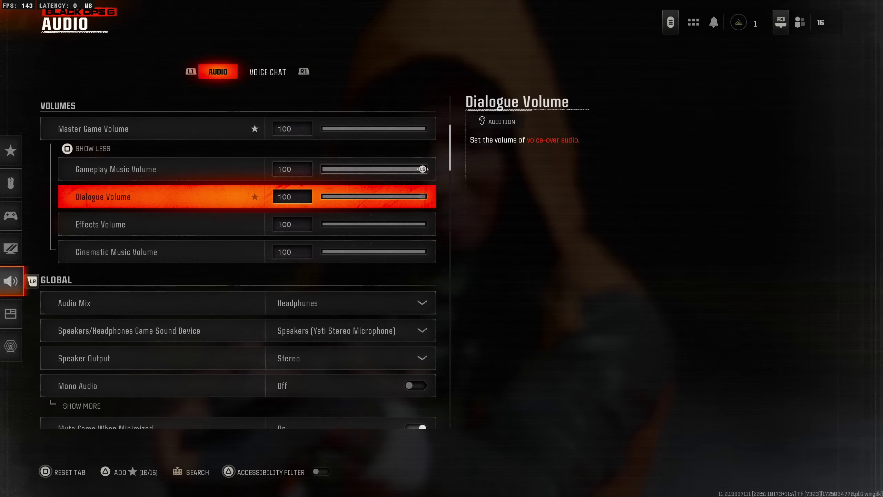
click(116, 169)
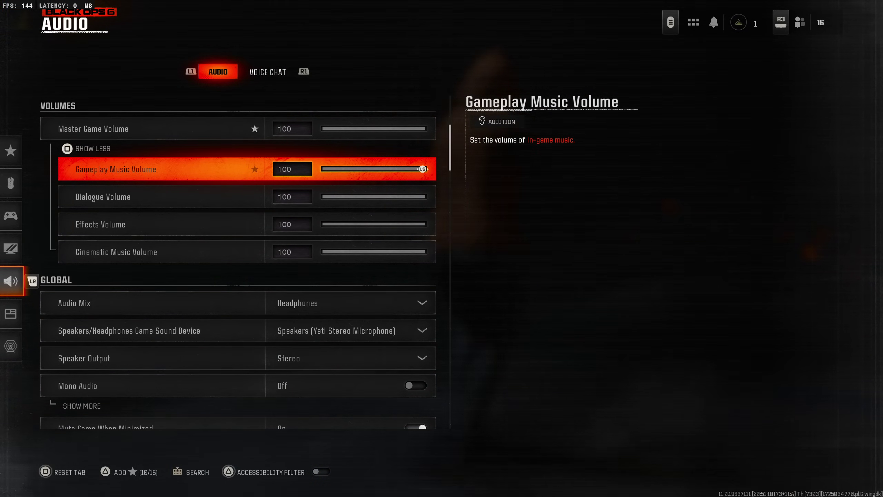
click(103, 196)
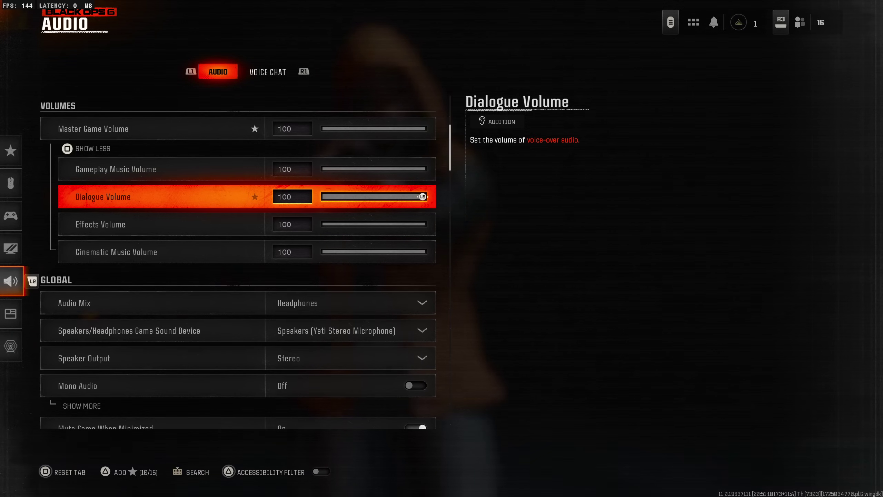
click(100, 224)
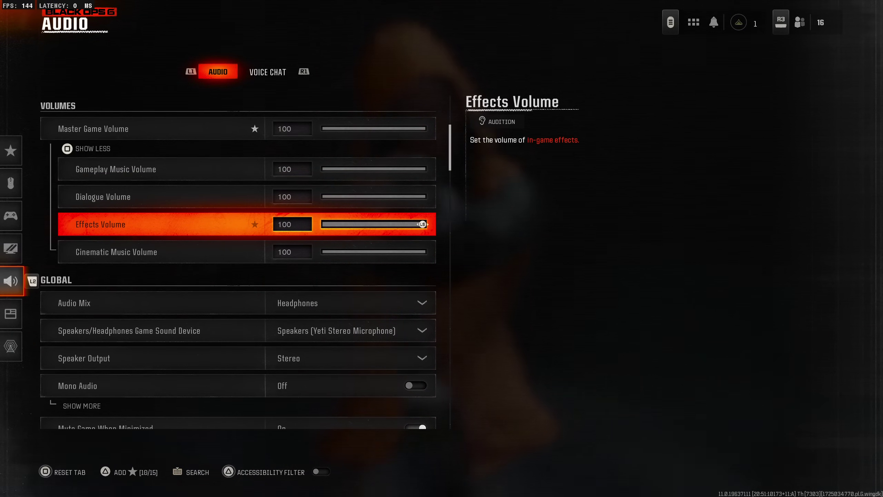
- Lower the Cinematic Music Volume to 70
click(116, 252)
key(Left)
key(Left)
key(Left)
key(Left)
key(Left)
key(Left)
key(Left)
key(Left)
key(Left)
key(Left)
key(Left)
key(Left)
key(Left)
key(Left)
key(Left)
key(Left)
key(Left)
key(Left)
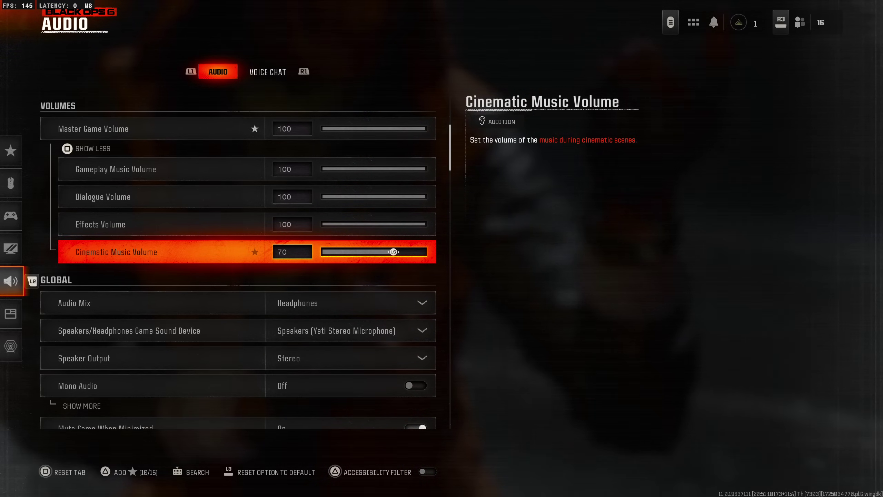
- Look through the Global and Functionality audio settings, reading the Hitmarker Preset and Mono Audio descriptions
key(Down)
key(Down)
key(Down)
key(Down)
key(Down)
key(Down)
key(Down)
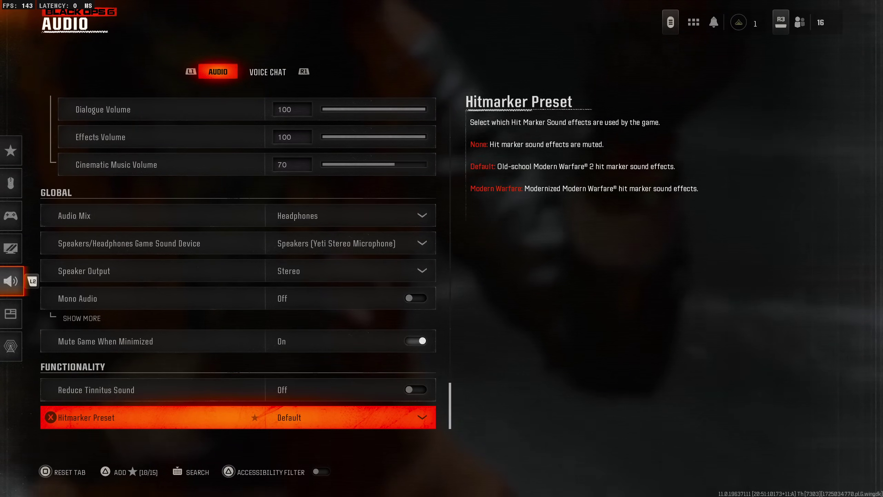
key(Up)
key(Up)
key(Up)
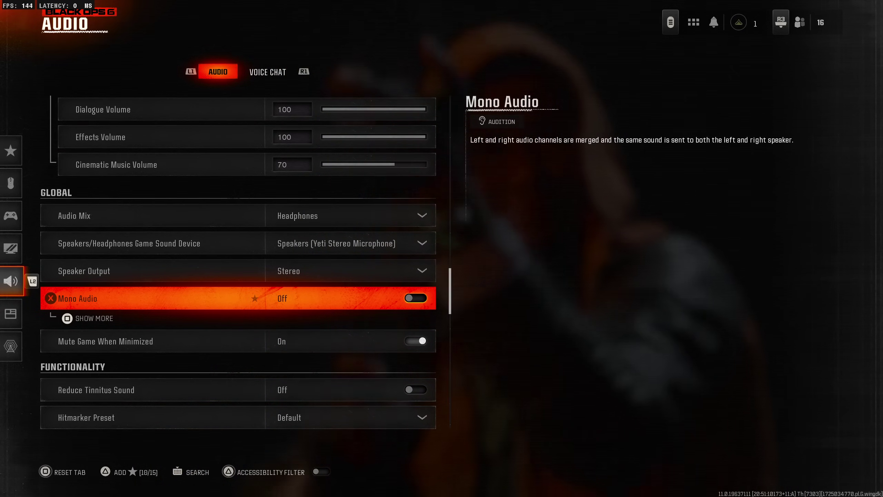
- Open the Gameplay HUD page of the Interface settings and set Mini Map Shape to Square
key(Left)
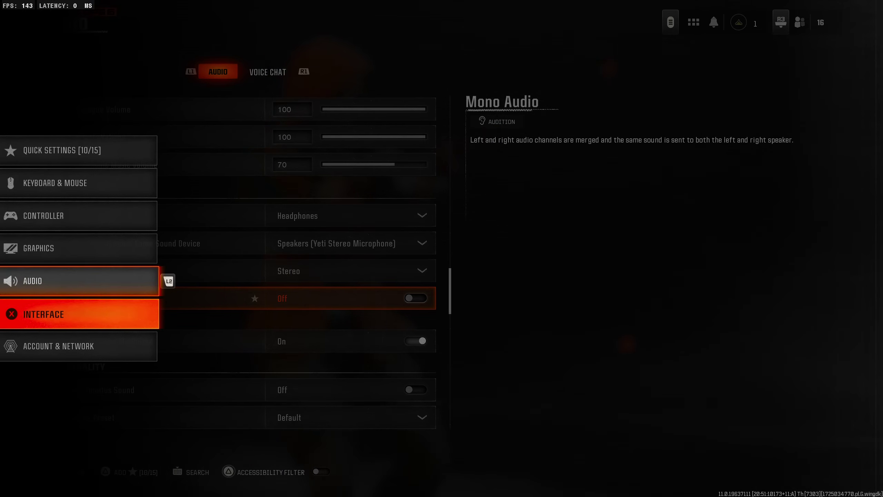
key(Return)
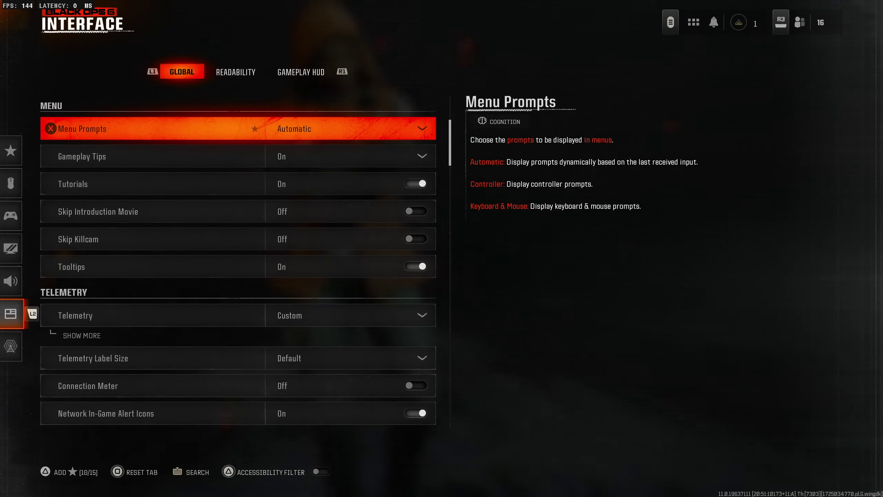
key(q)
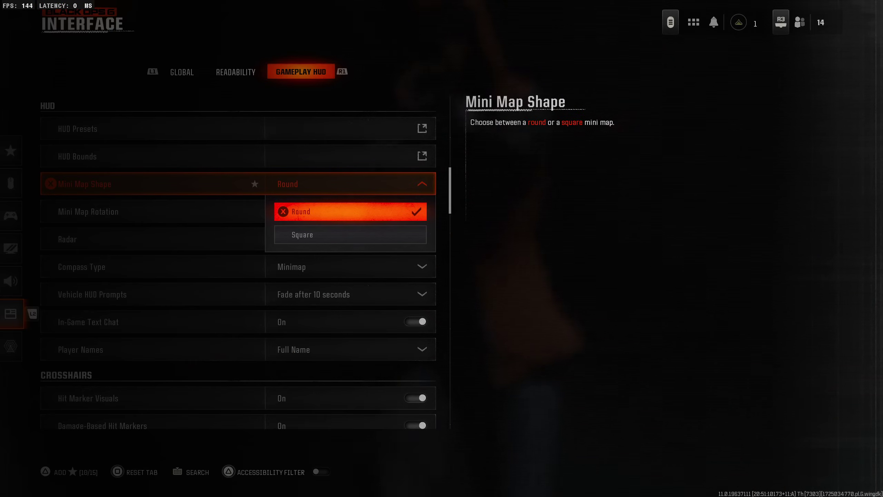
key(Down)
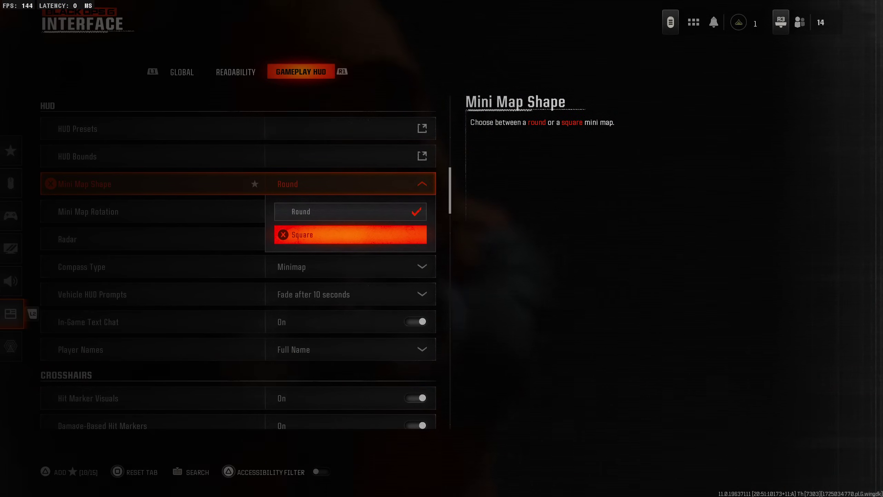
key(Return)
- Read the Mini Map Rotation and Radar descriptions, toggling Radar on and back off
key(Down)
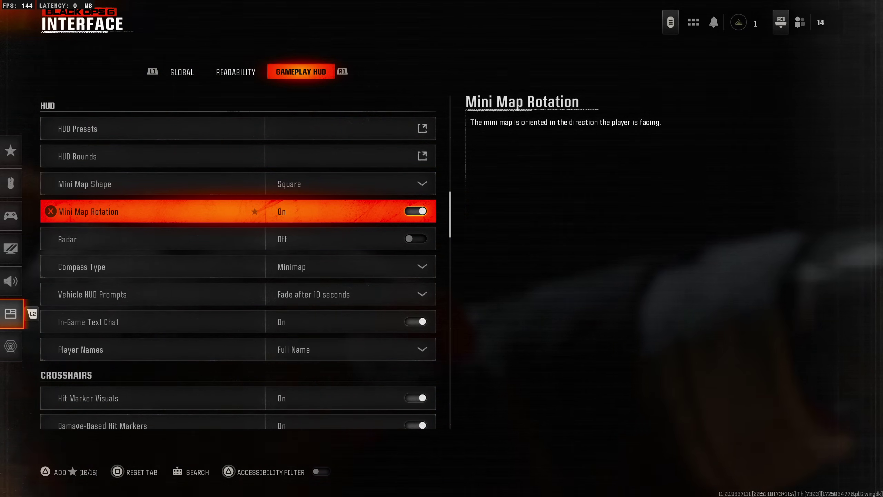
key(Down)
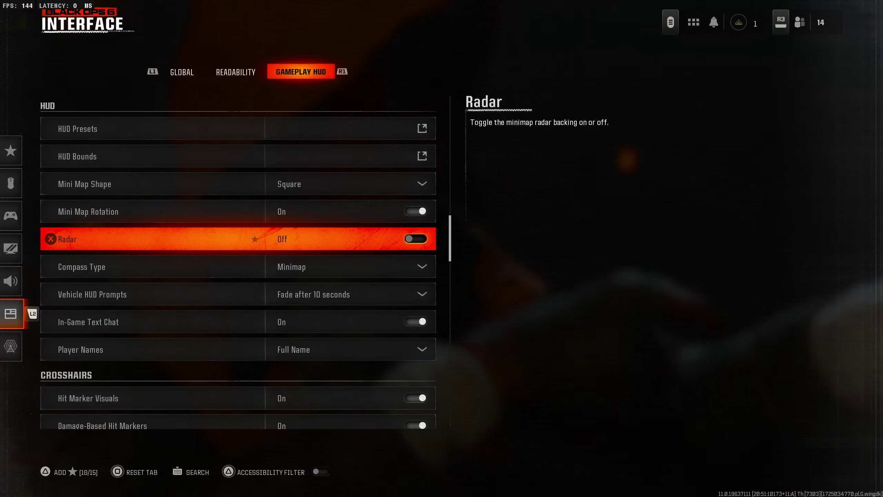
key(Return)
key(Return)
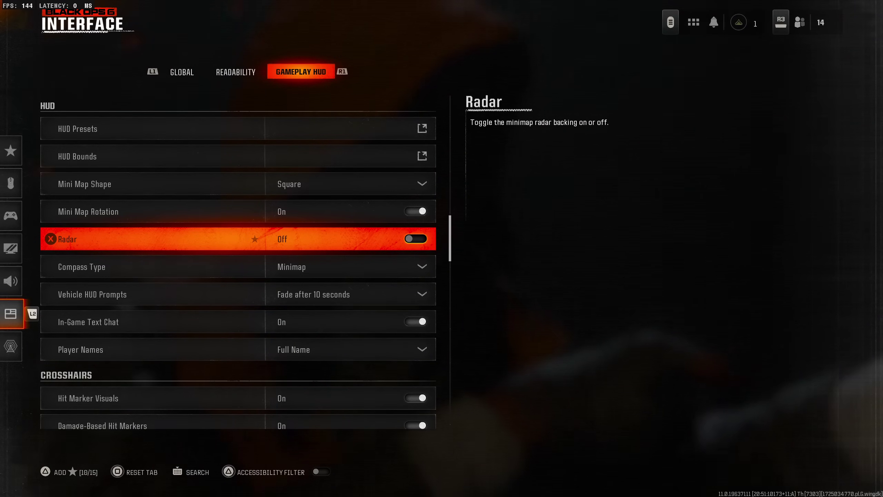
- Compare the Minimap, Horizontal and Off choices for Compass Type and keep Minimap selected
key(Down)
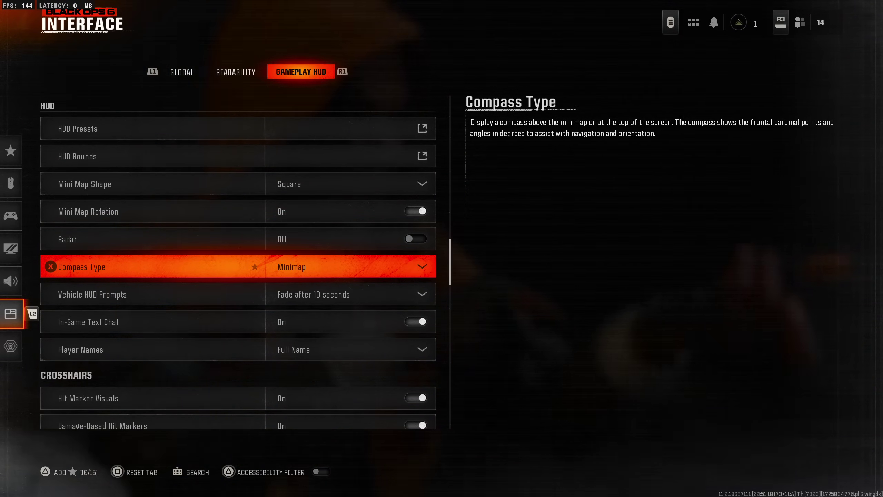
key(Return)
key(Up)
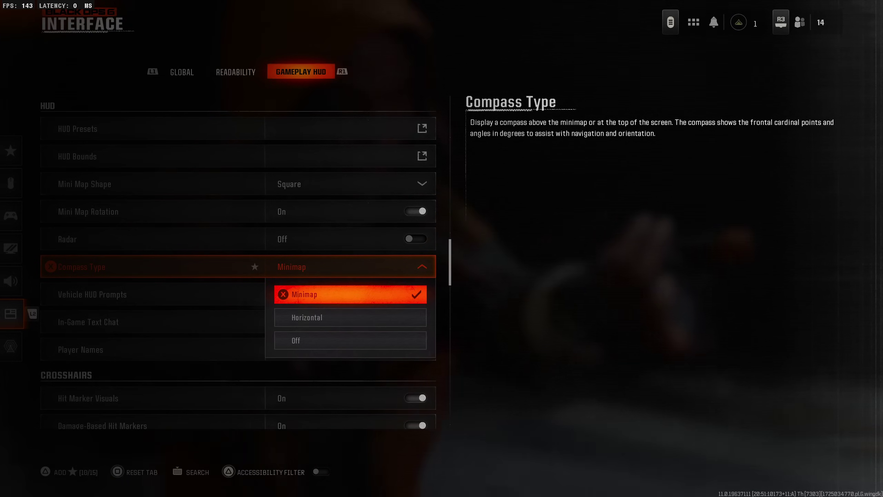
key(Down)
key(Down)
key(Down)
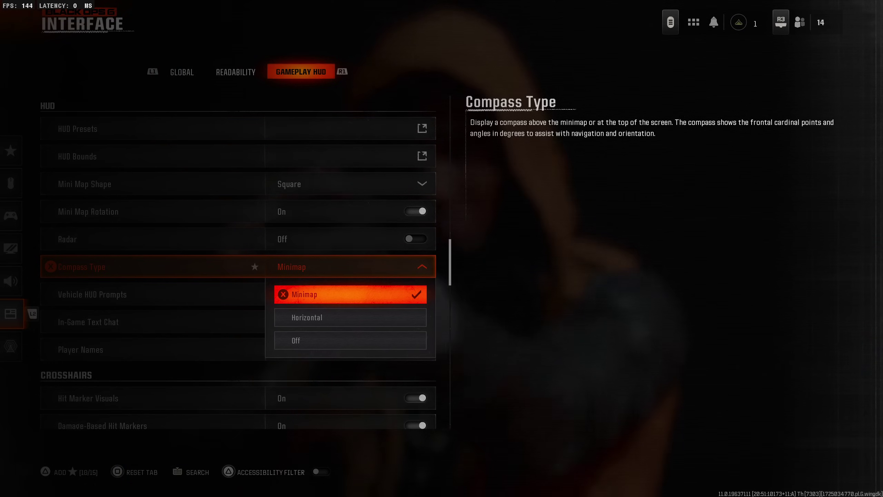
key(Return)
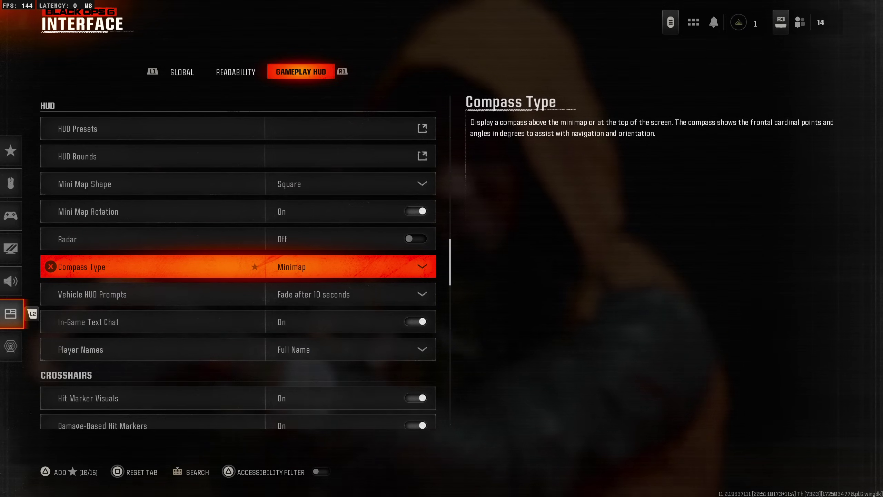
- Review the Compass Type and Vehicle HUD Prompts choices, keeping Minimap and Fade after 10 seconds selected
key(Return)
key(Down)
key(Down)
key(Escape)
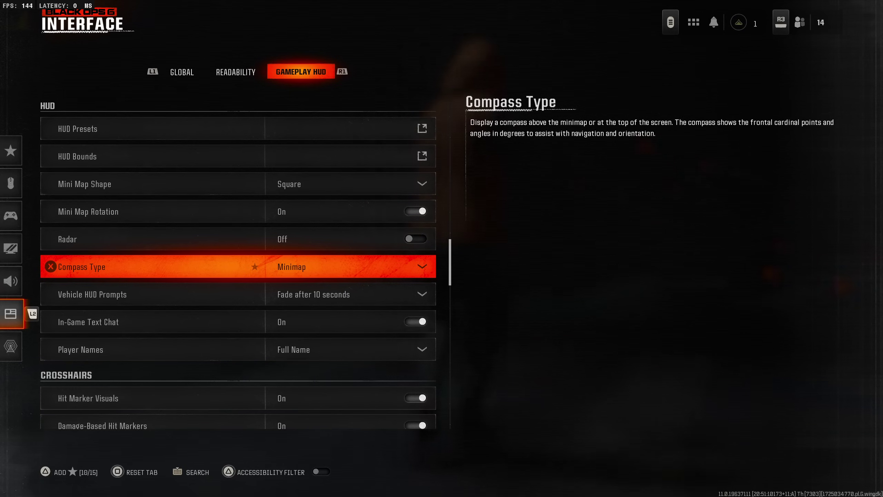
key(Down)
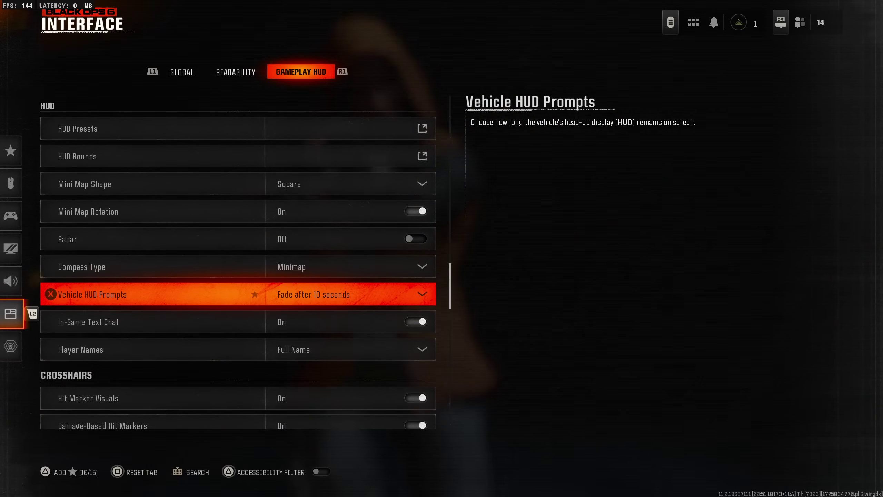
key(Return)
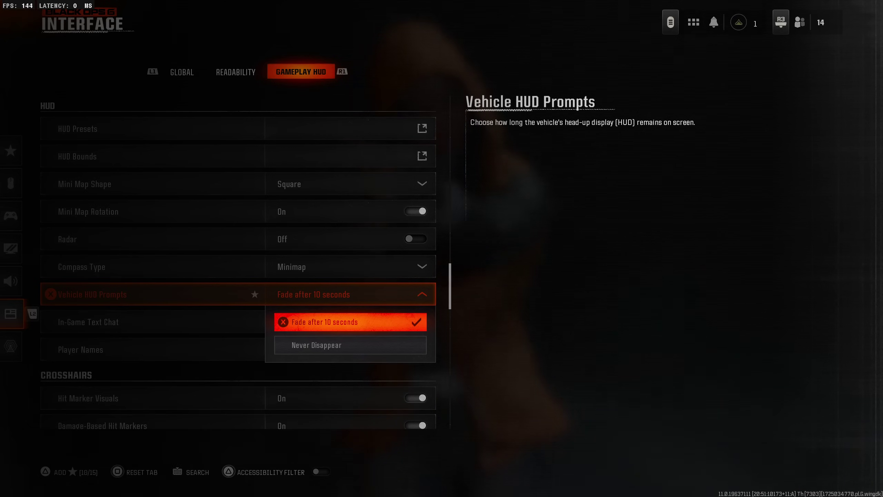
key(Escape)
- Read the In-Game Text Chat description and review the Player Names length choices, keeping Full Name
key(Down)
key(Down)
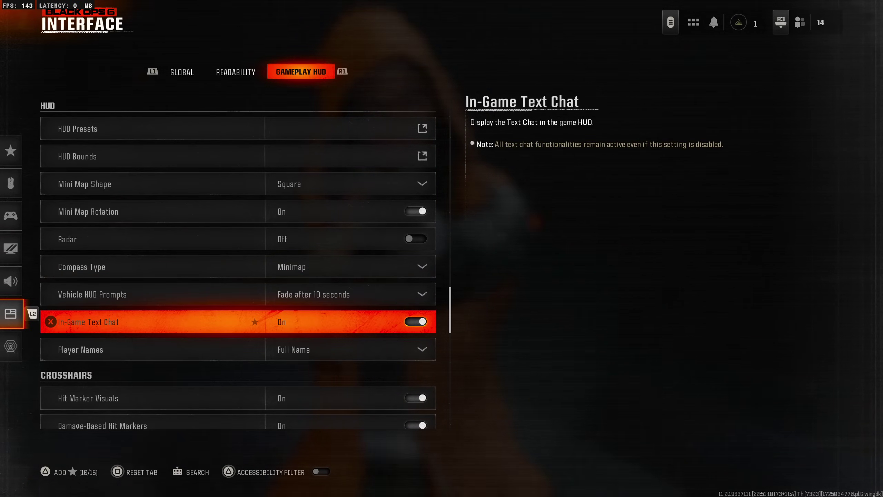
key(Return)
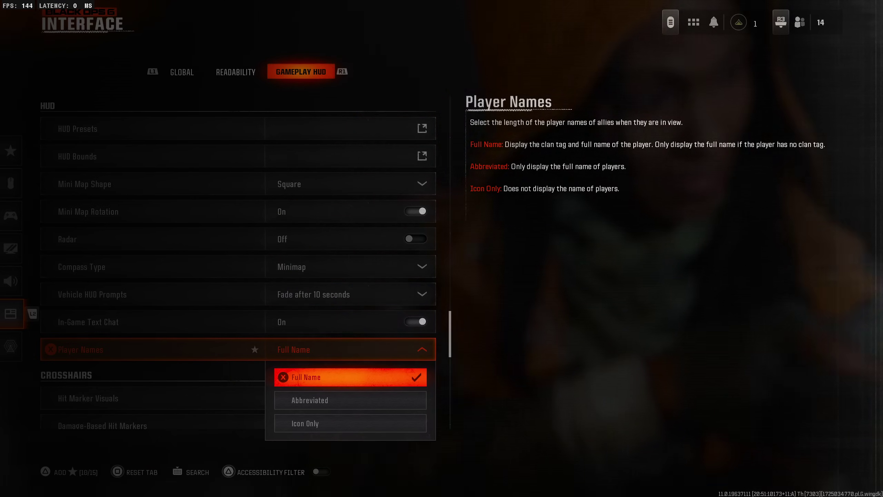
key(Escape)
- Read the Hit Marker Visuals and Damage-Based Hit Markers descriptions in the Crosshairs section
key(Down)
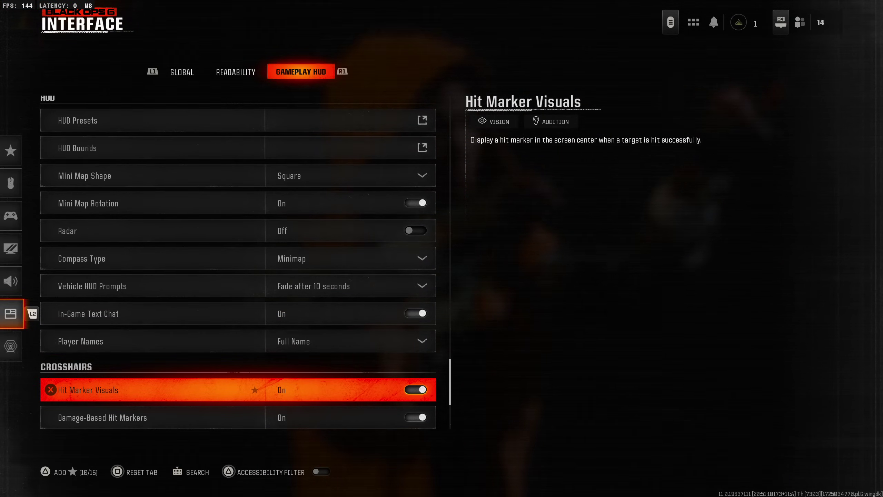
key(Down)
key(Down)
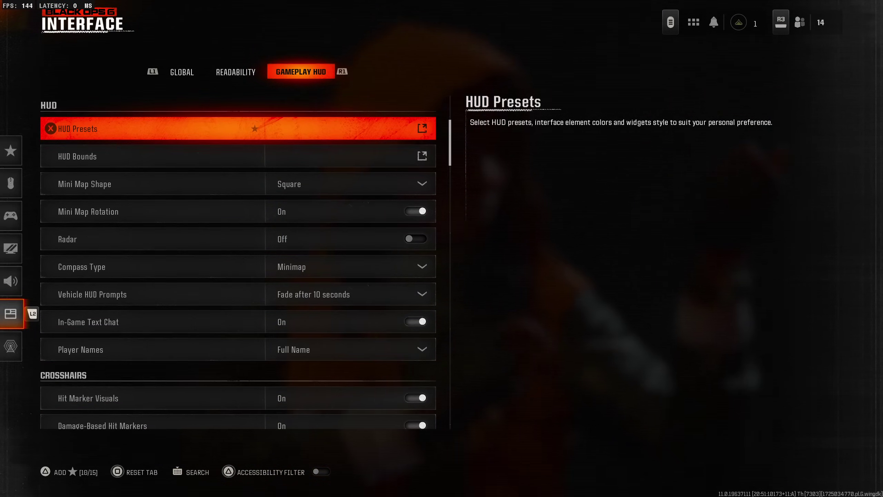
key(Up)
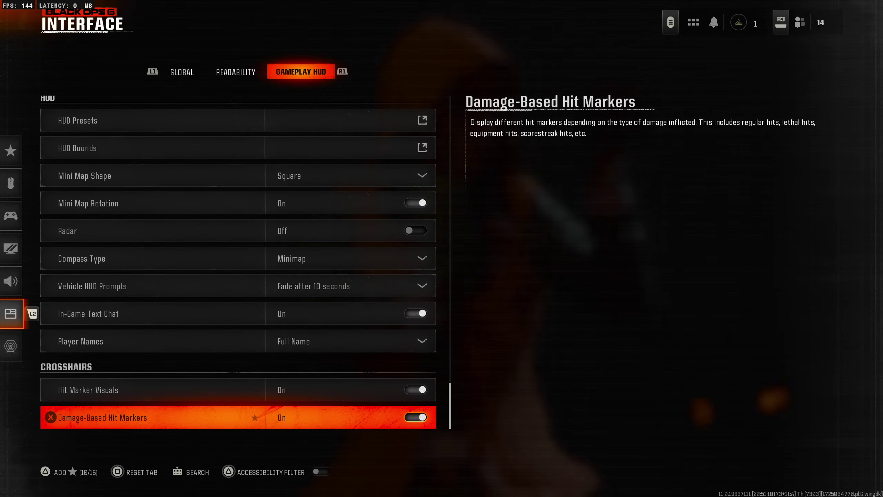
key(Up)
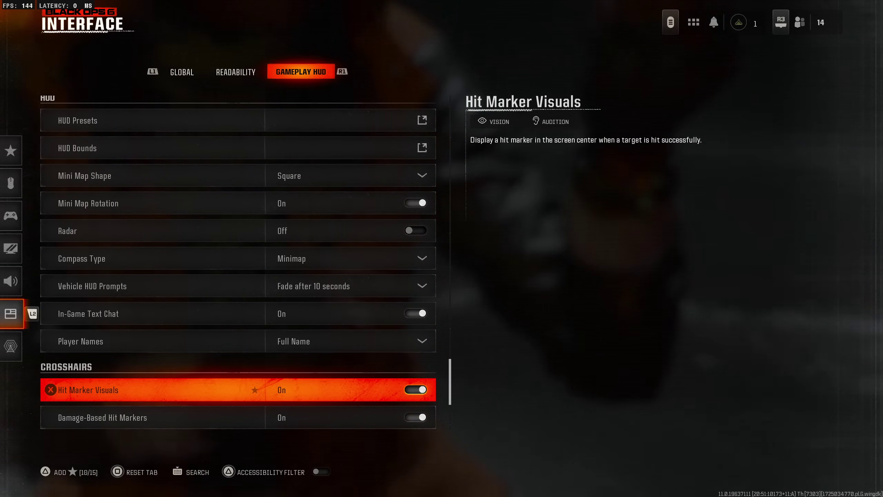
- Look over the Readability page of the Interface settings, including the Readability Support description
key(q)
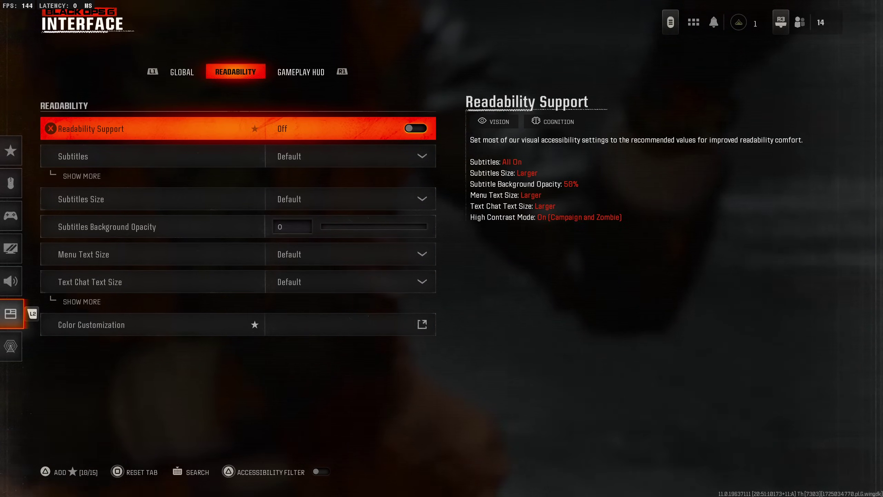
key(Down)
key(Down)
key(Down)
- Open the Global page of the Interface settings and set Gameplay Tips to Off
key(q)
key(Down)
key(Down)
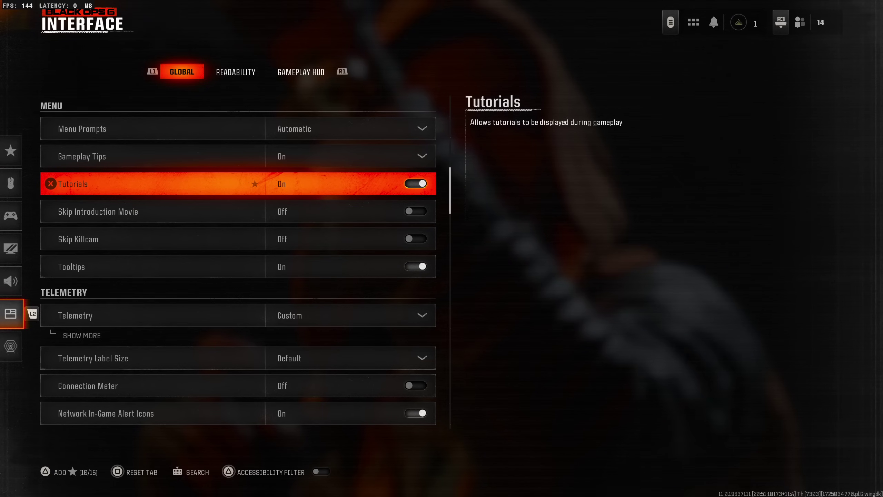
key(Up)
key(Return)
key(Up)
key(Return)
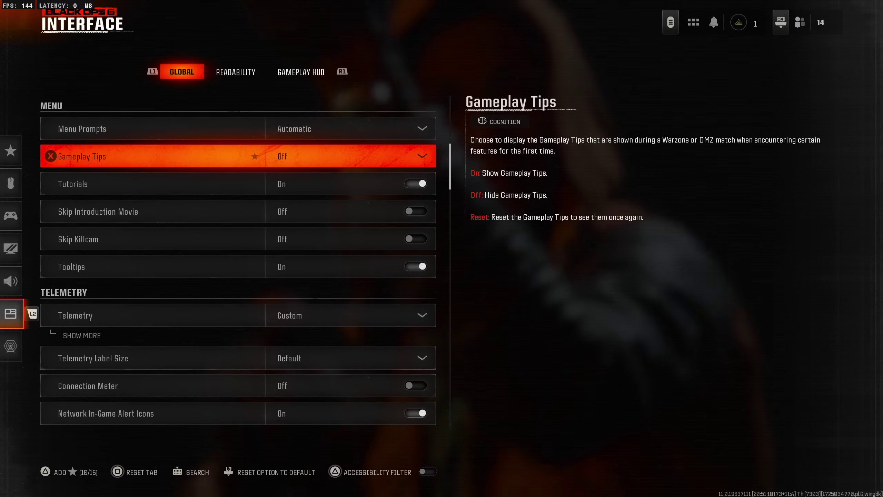
- Read the descriptions of Tutorials, Skip Introduction Movie, Skip Killcam, Telemetry and Network In-Game Alert Icons
key(Down)
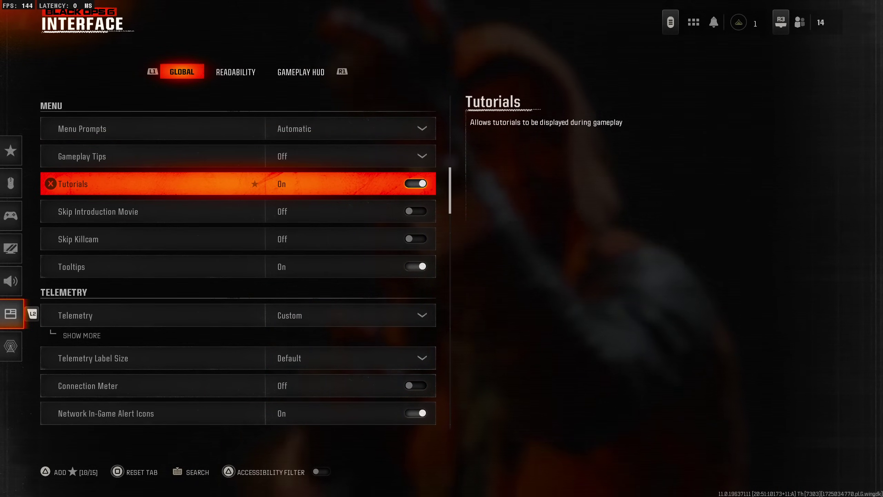
key(Down)
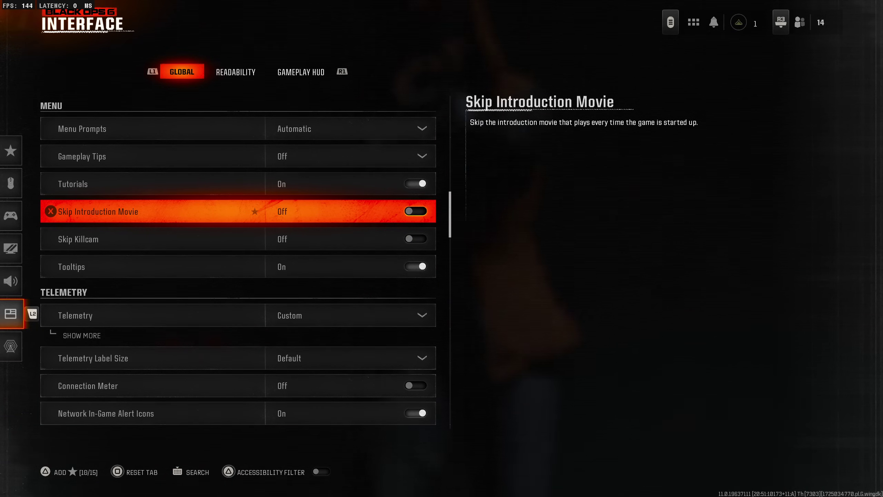
key(Down)
key(Down)
key(Up)
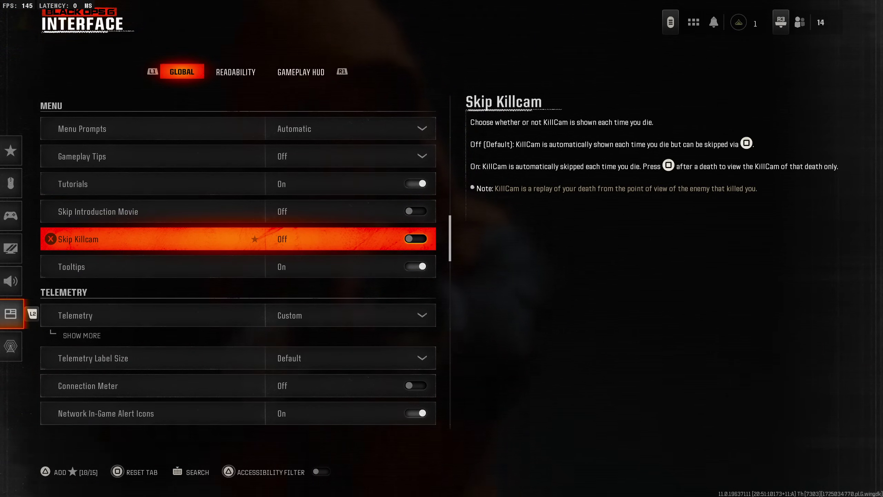
key(Down)
key(Down)
key(Down)
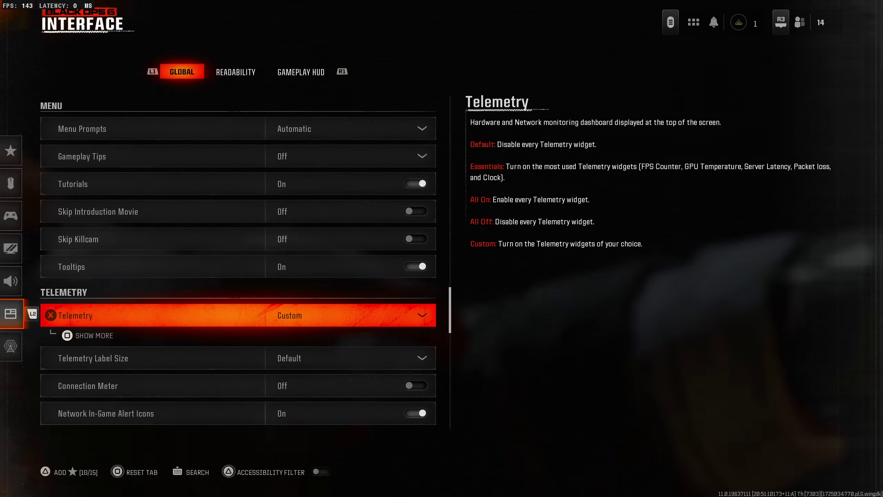
key(Down)
key(Down)
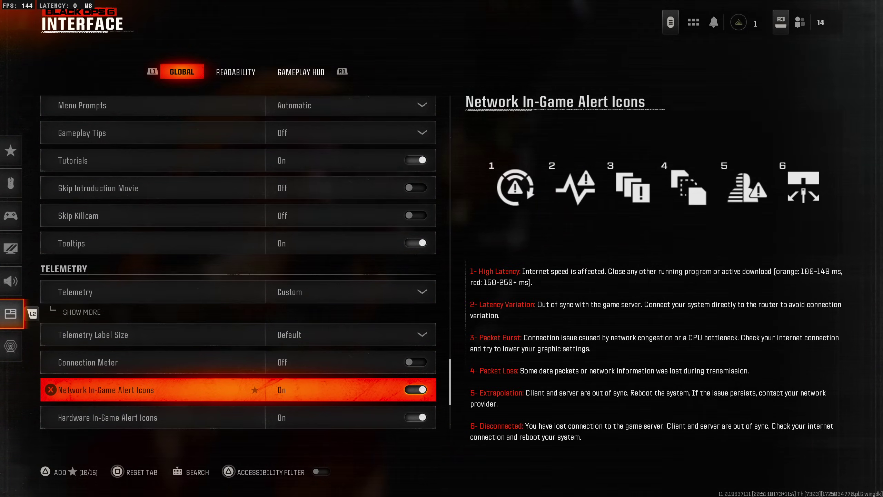
- Try Connection Meter on and off, reading the Network In-Game Alert Icons description in between, and leave the meter On
key(Up)
key(Return)
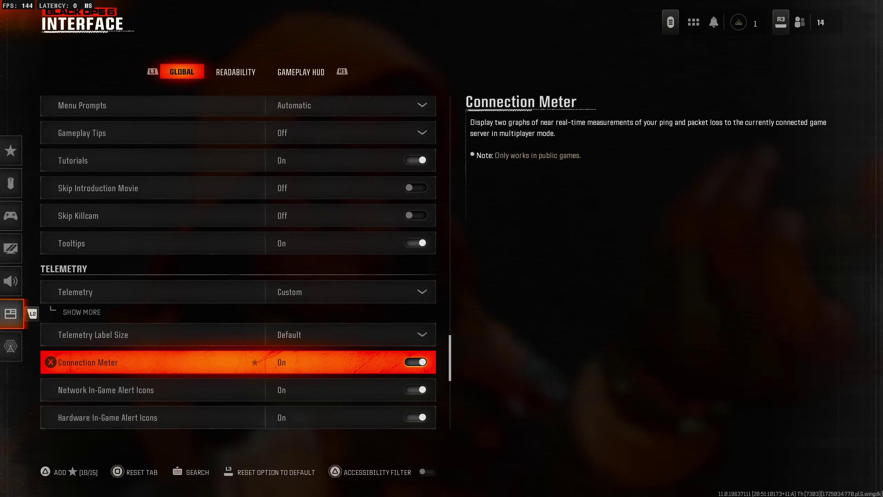
key(Down)
key(Down)
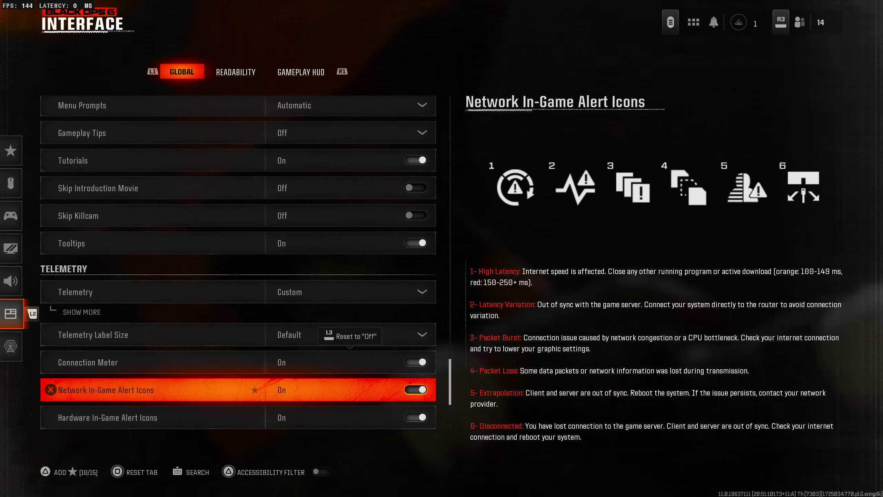
key(Up)
key(Up)
key(Return)
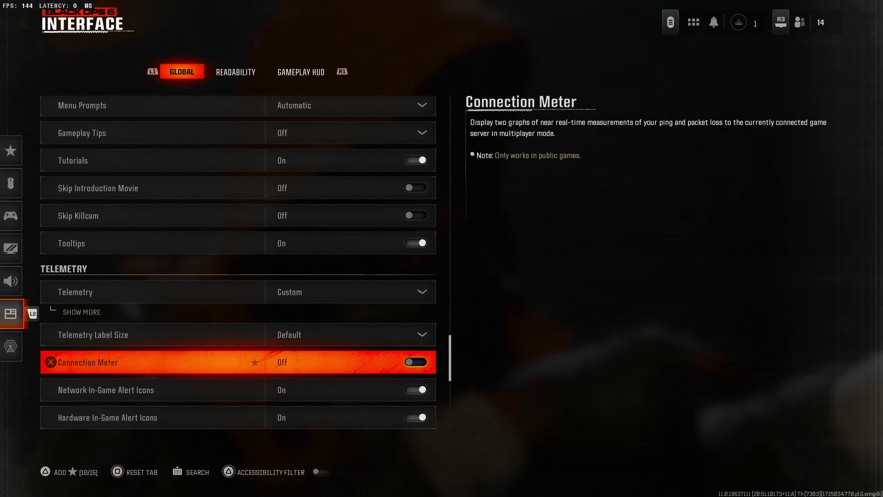
key(Return)
- Open the Account & Network settings and look through the Online section down to the Network Info description
key(Down)
key(Down)
key(Left)
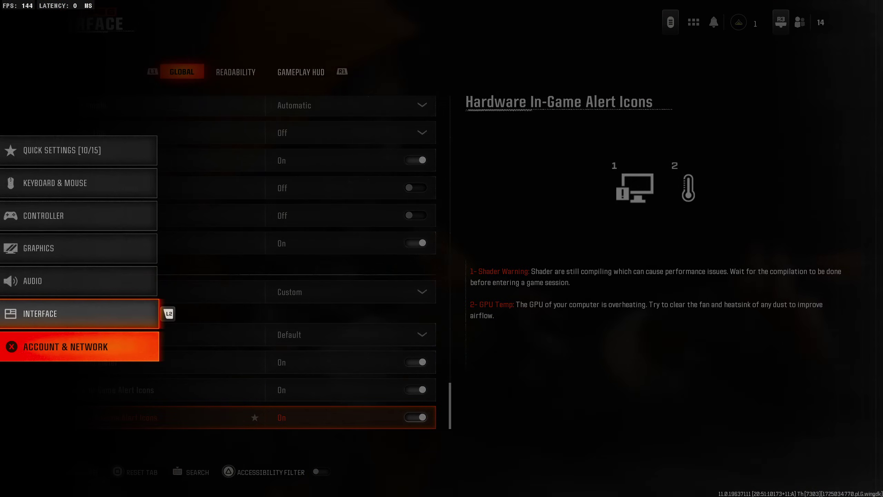
key(Return)
key(Down)
key(Down)
key(Down)
key(Down)
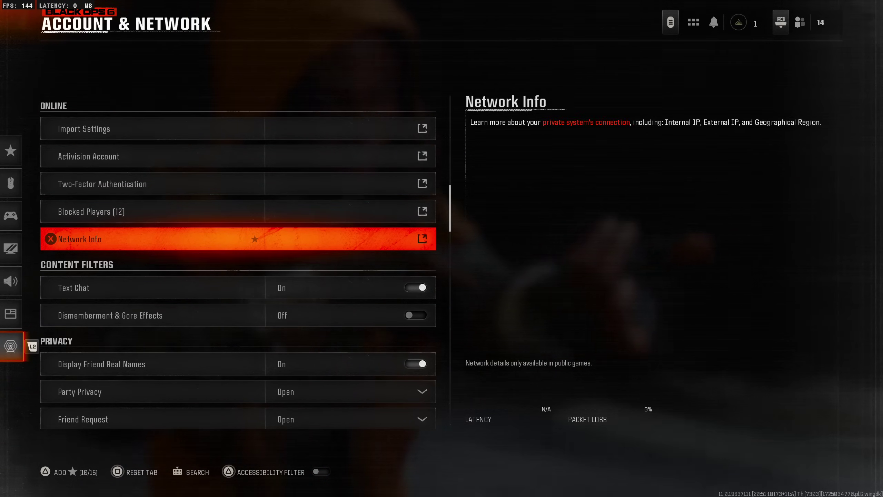
- Read the Dismemberment & Gore Effects description under Content Filters and exit the settings to the Multiplayer lobby
key(Down)
key(Down)
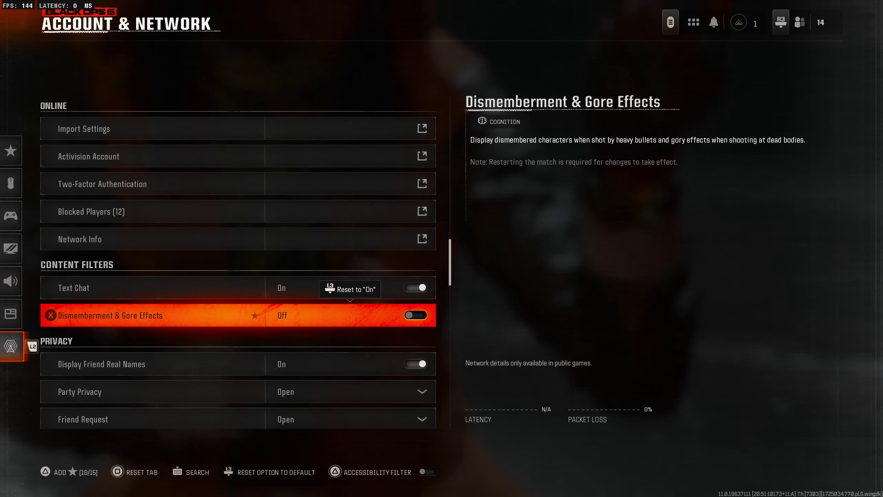
key(Escape)
key(Escape)
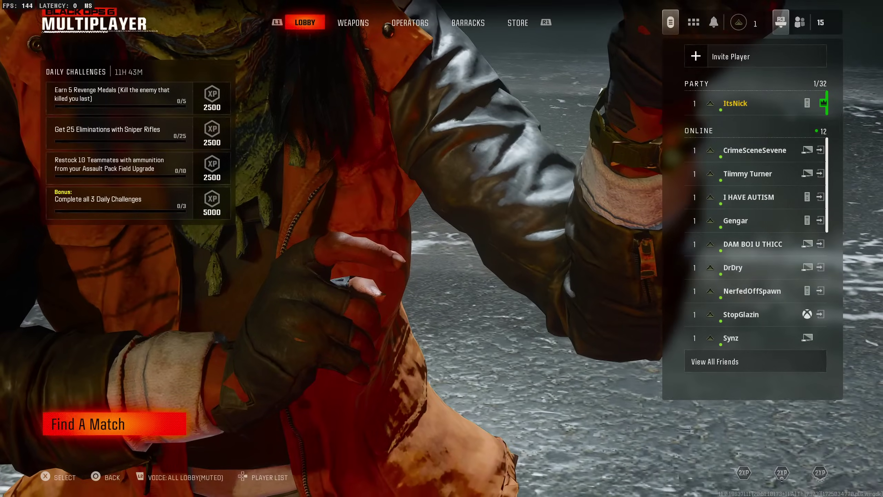